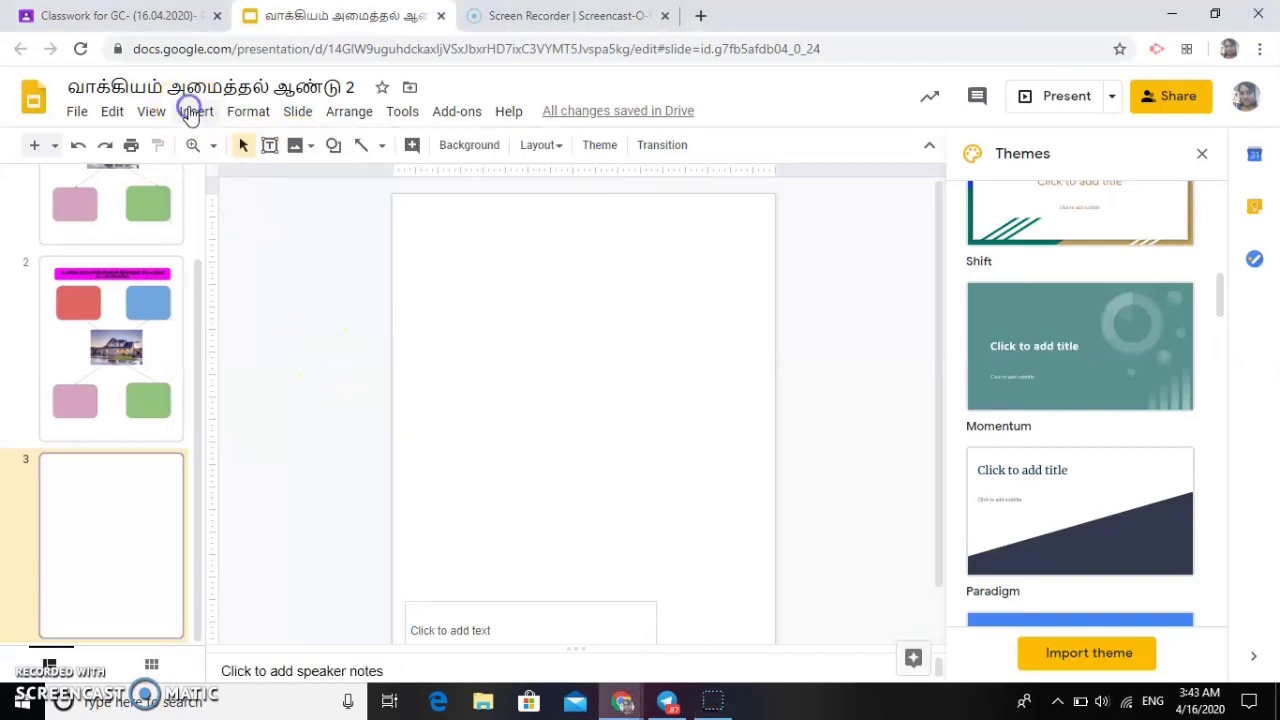
{"action": "left_click", "coordinate": [189, 110]}
{"action": "mouse_move", "coordinate": [234, 149]}
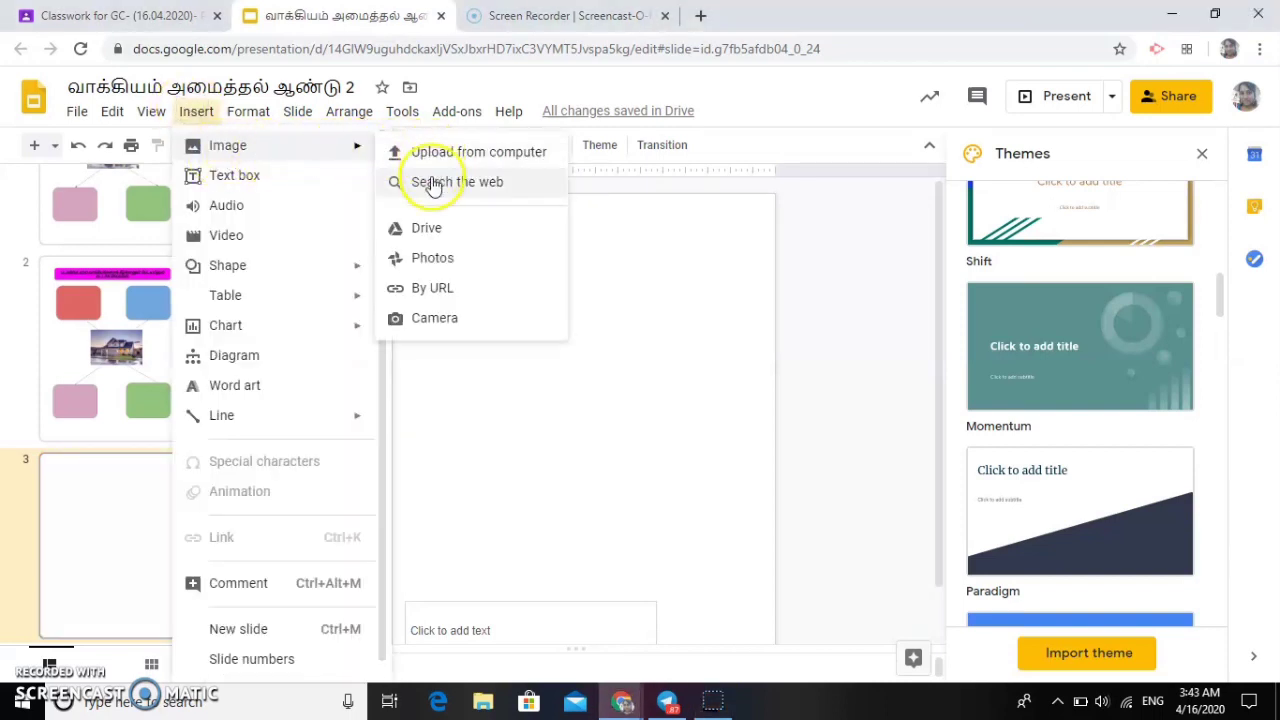
{"action": "left_click", "coordinate": [687, 312]}
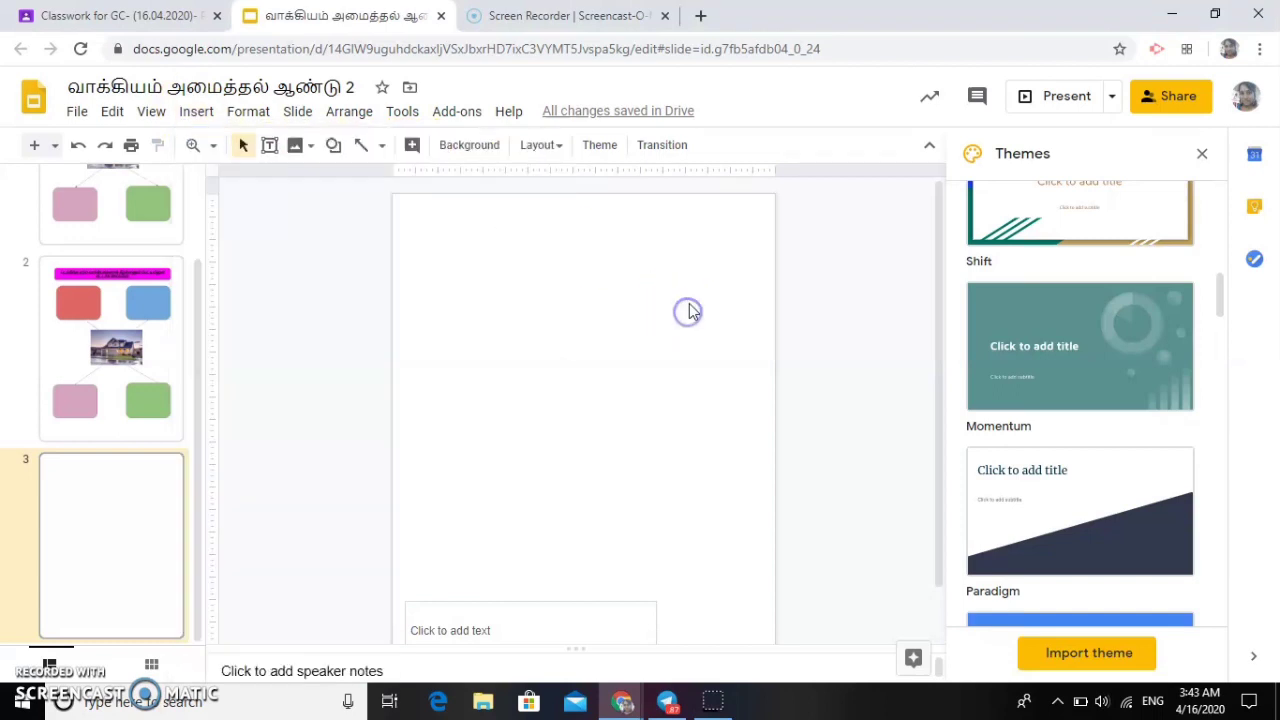
Search the web for "pdf to image" in a new browser tab and open the pdftoimage.com converter.
{"action": "left_click", "coordinate": [700, 18]}
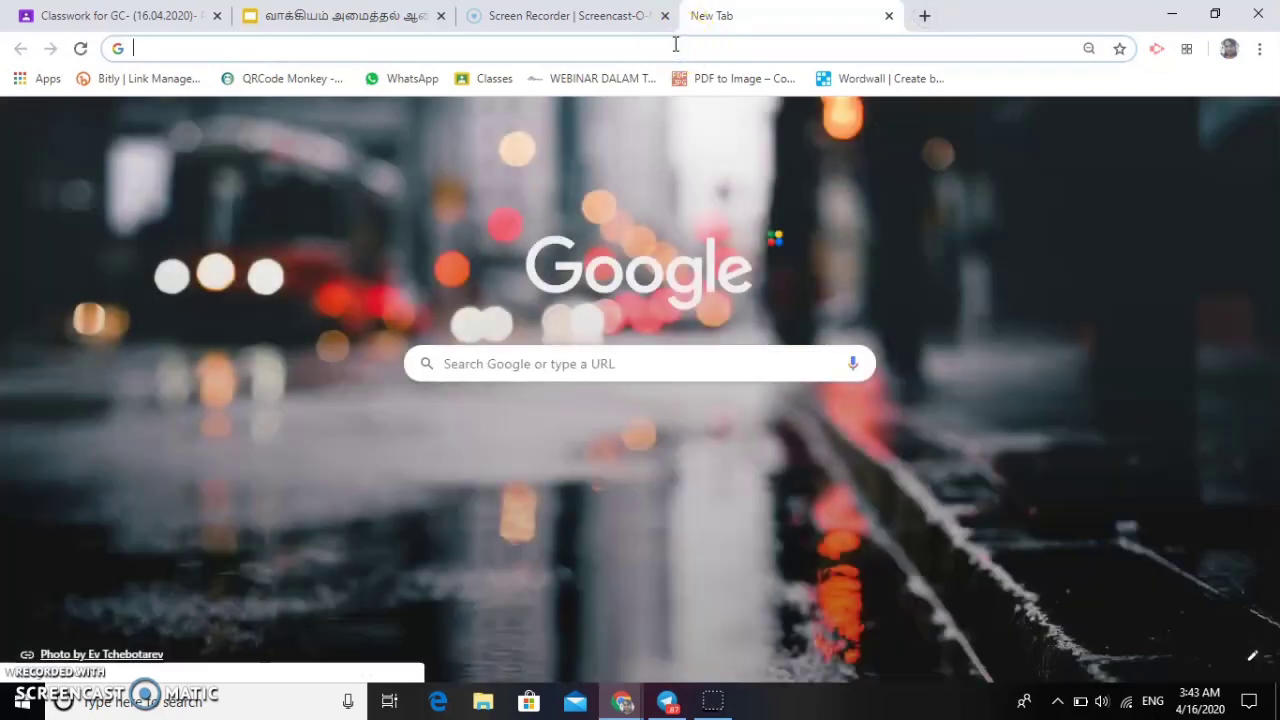
{"action": "type", "text": "pdf to "}
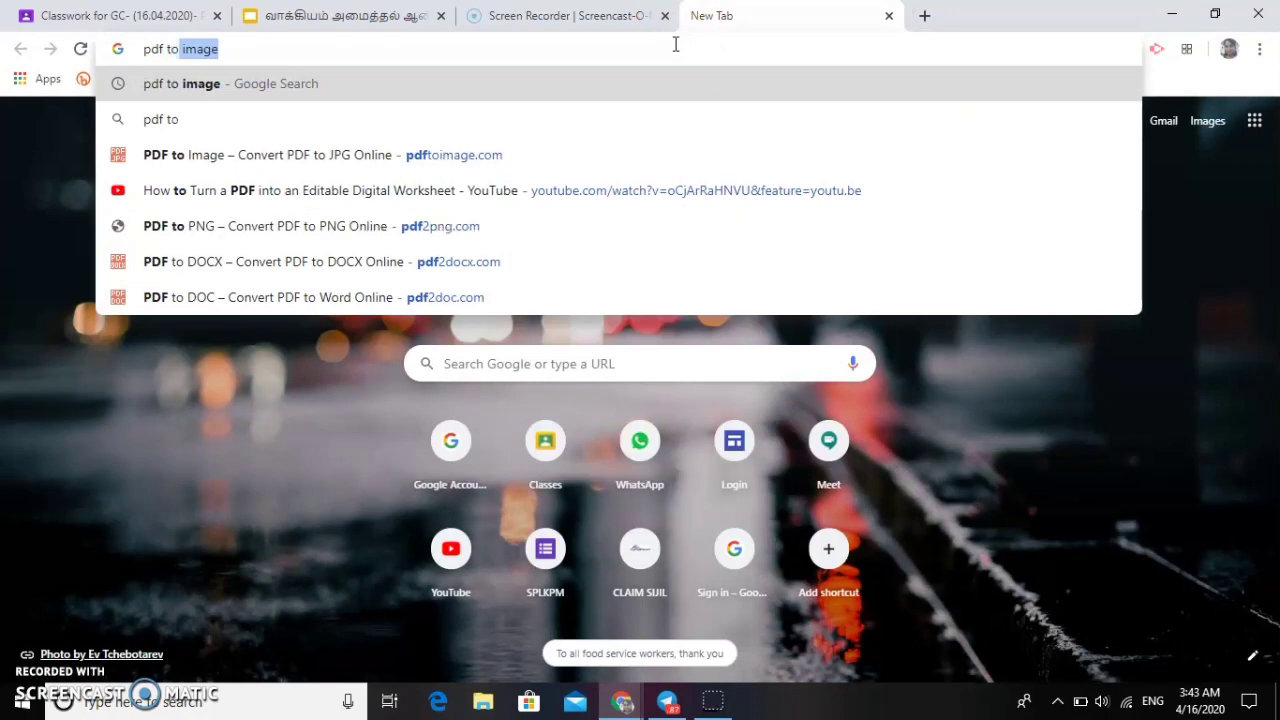
{"action": "type", "text": "image"}
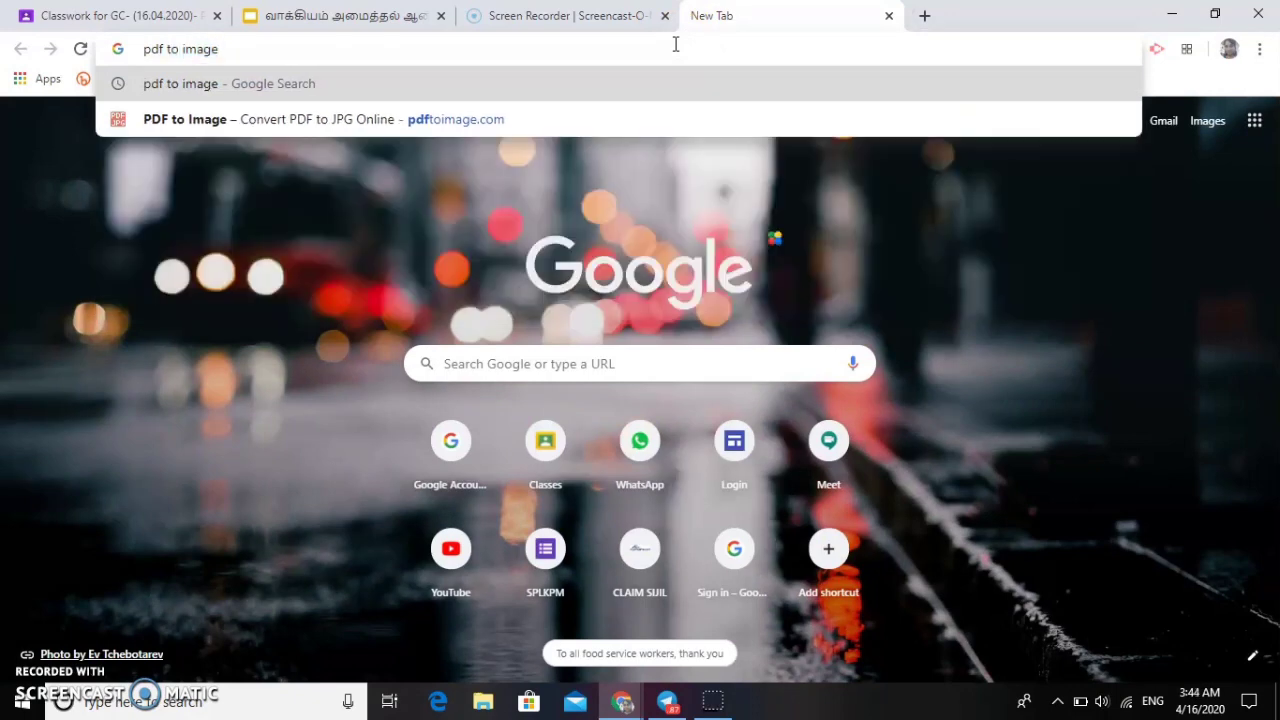
{"action": "key", "text": "Return"}
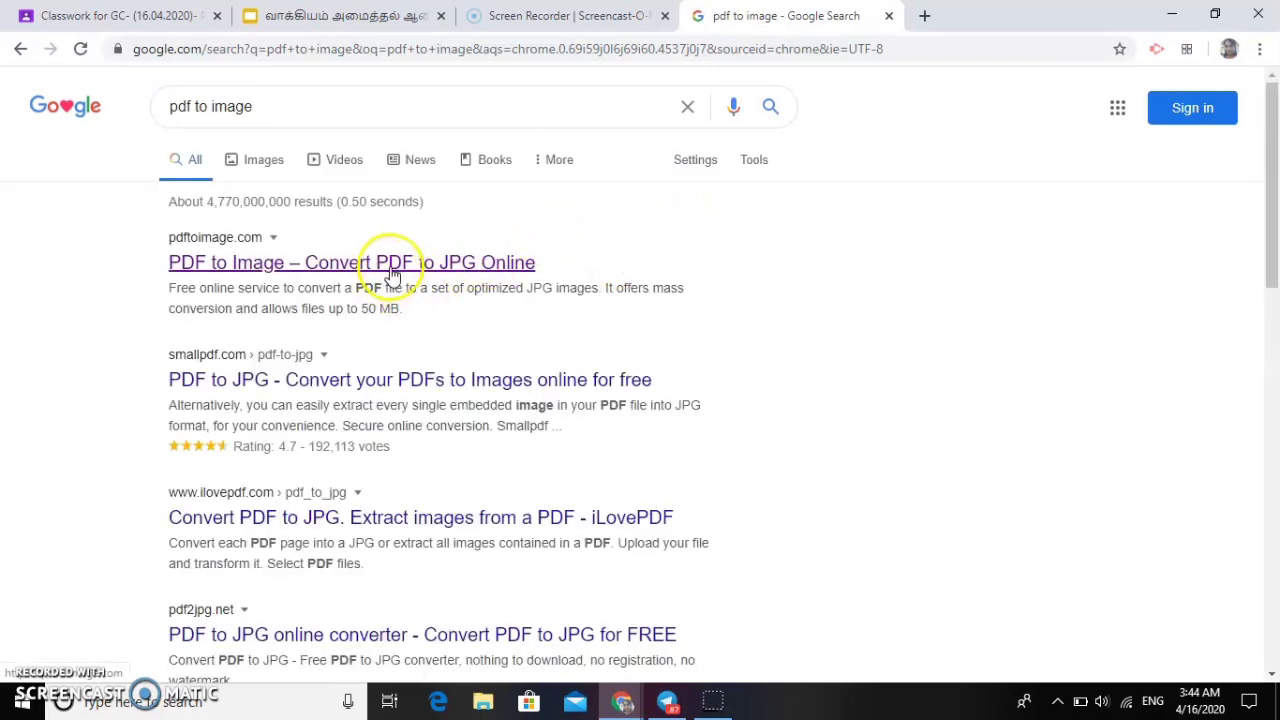
{"action": "left_click", "coordinate": [465, 268]}
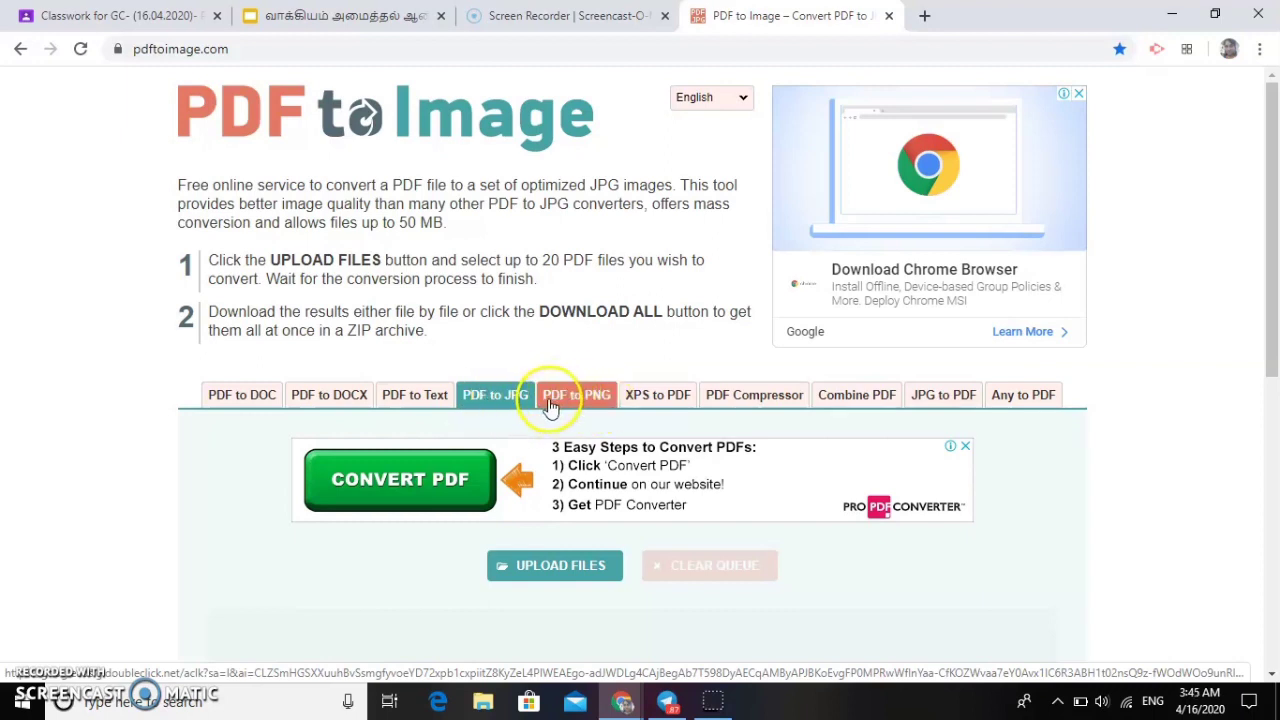
Upload the file "வாக்கியம் அமைத்தல் pdf" for conversion from PDF to JPG.
{"action": "left_click", "coordinate": [491, 395]}
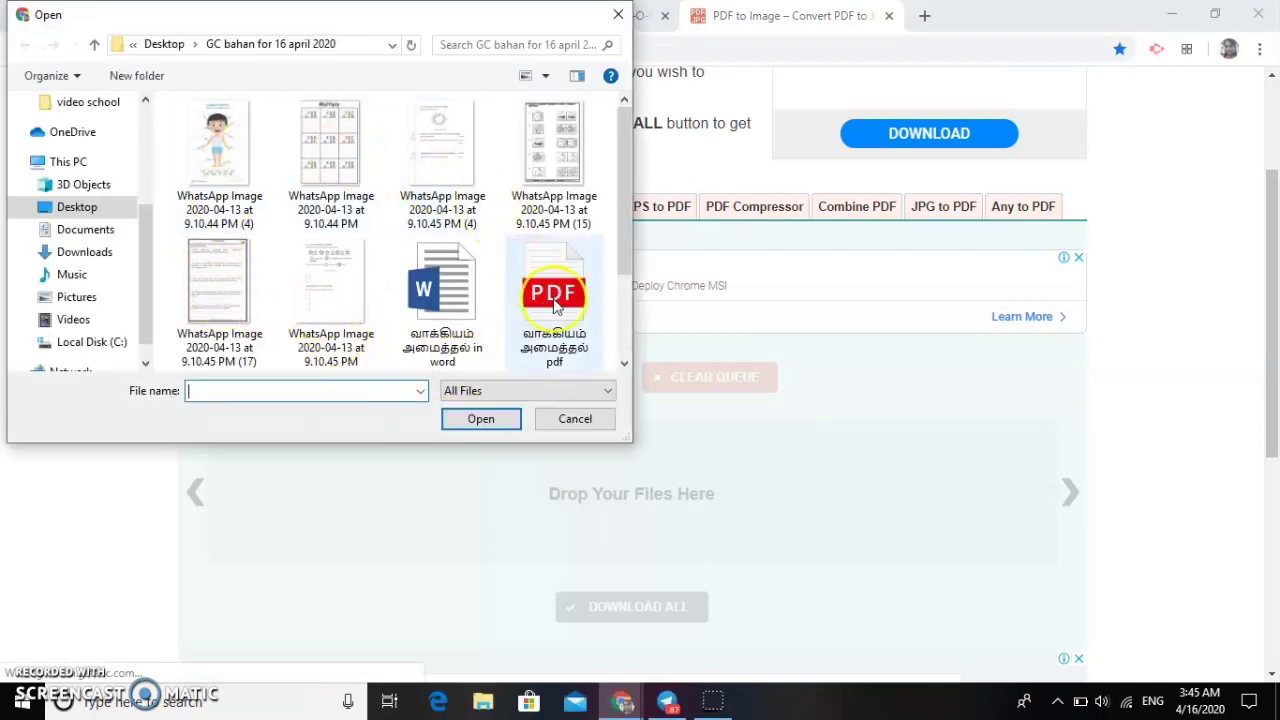
{"action": "scroll", "coordinate": [500, 229], "scroll_direction": "down", "scroll_amount": 2}
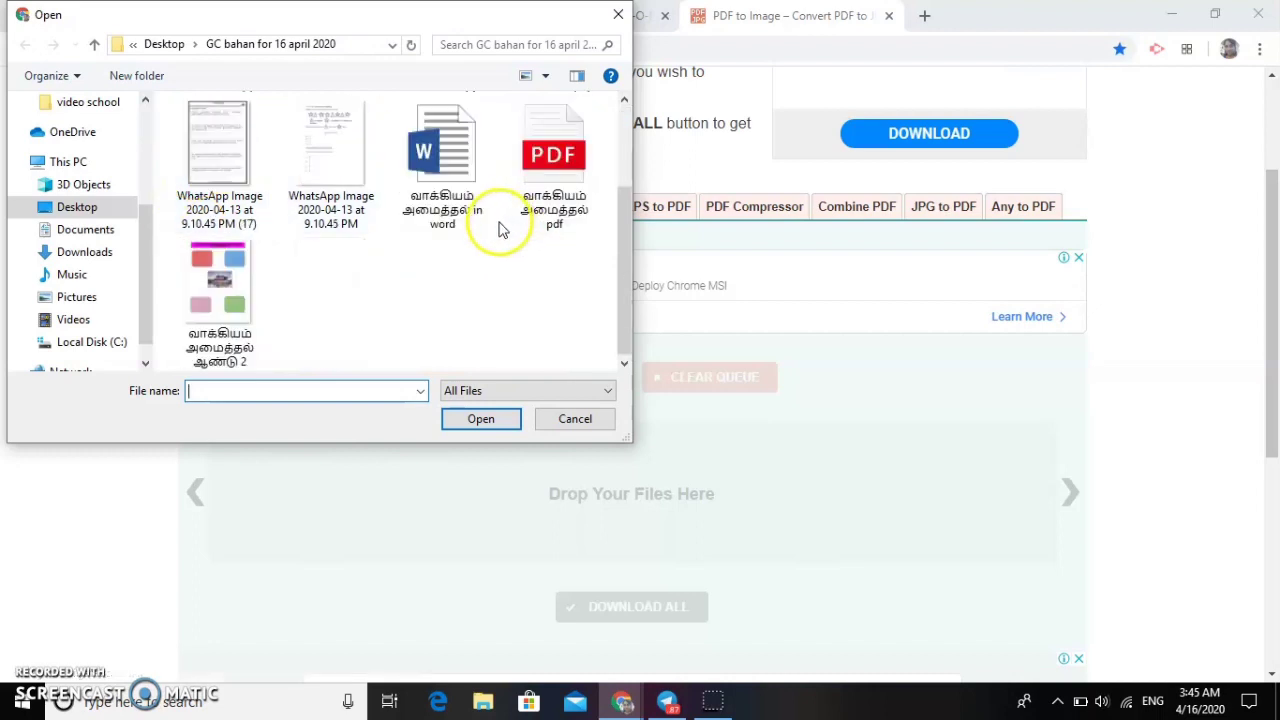
{"action": "scroll", "coordinate": [470, 260], "scroll_direction": "up", "scroll_amount": 2}
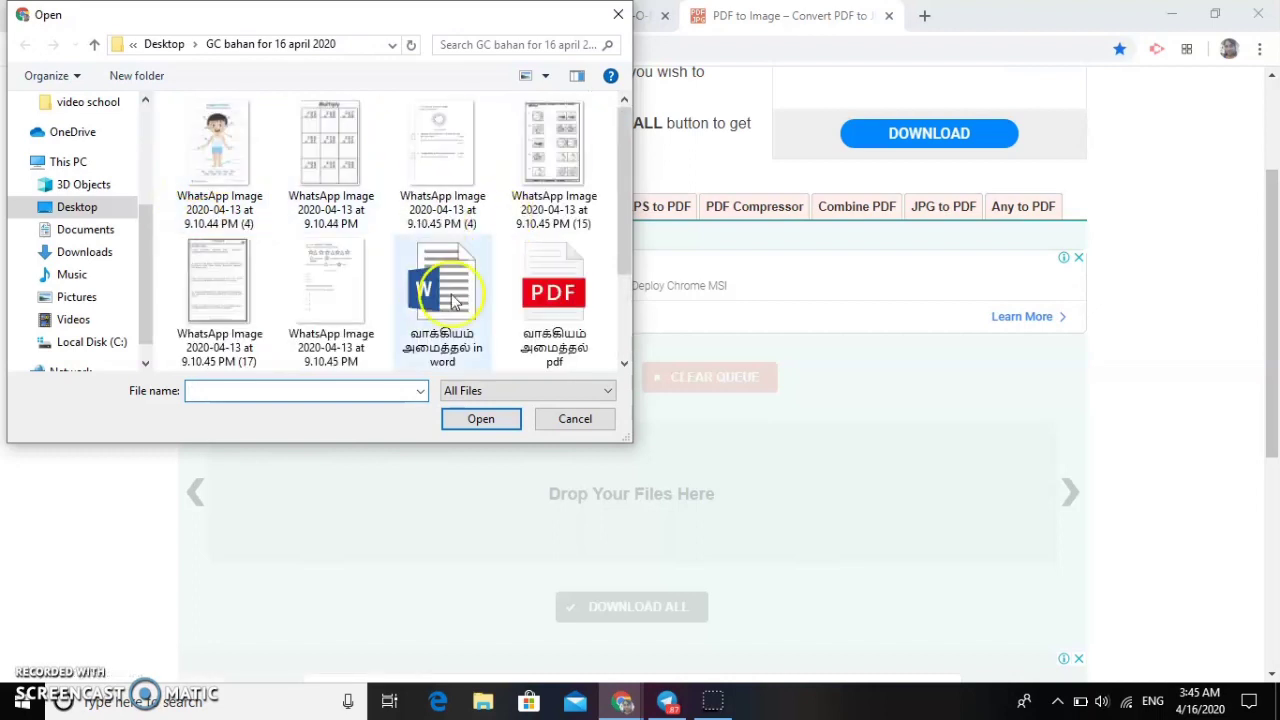
{"action": "left_click", "coordinate": [550, 298]}
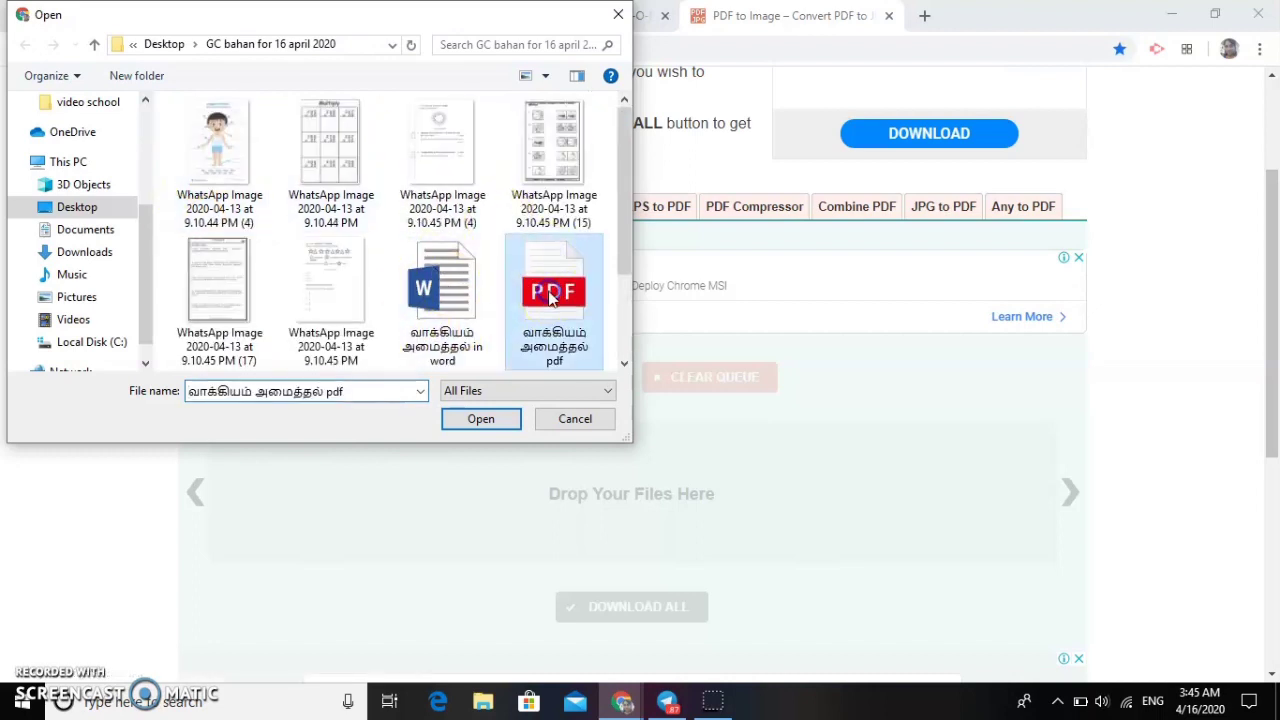
{"action": "left_click", "coordinate": [488, 421]}
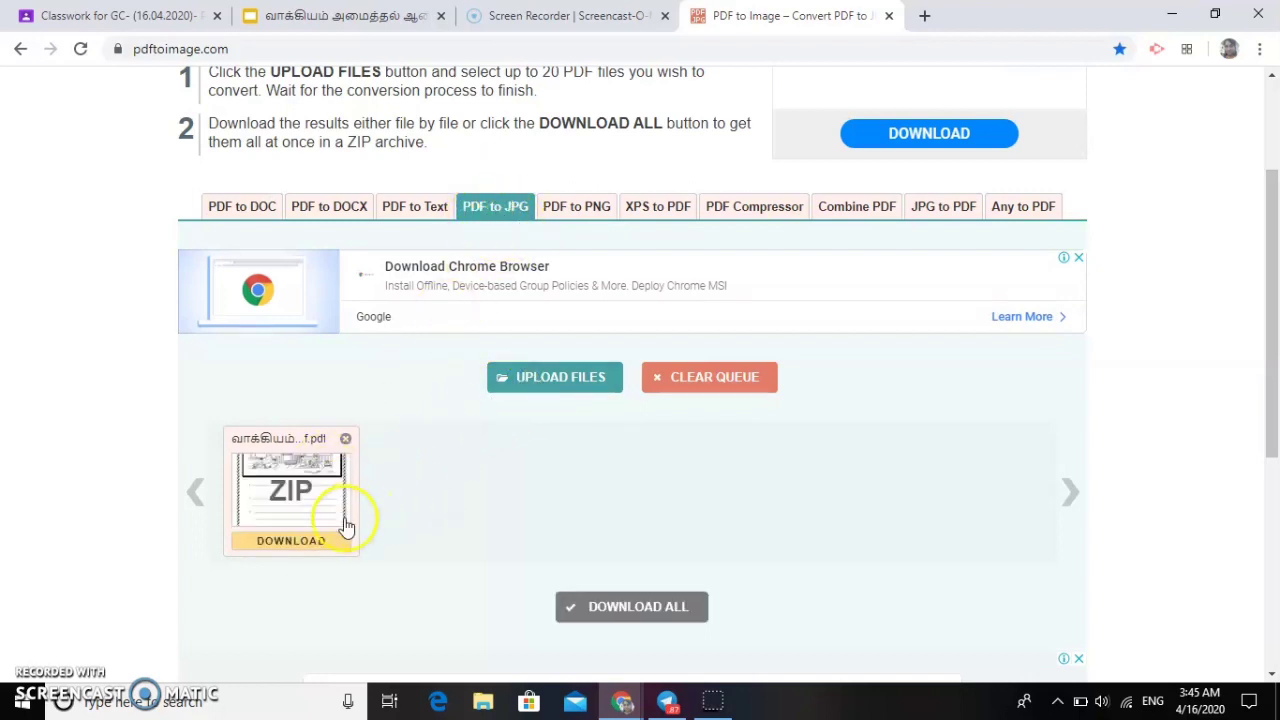
Download the converted ZIP archive and open the worksheet JPG inside it.
{"action": "mouse_move", "coordinate": [257, 486]}
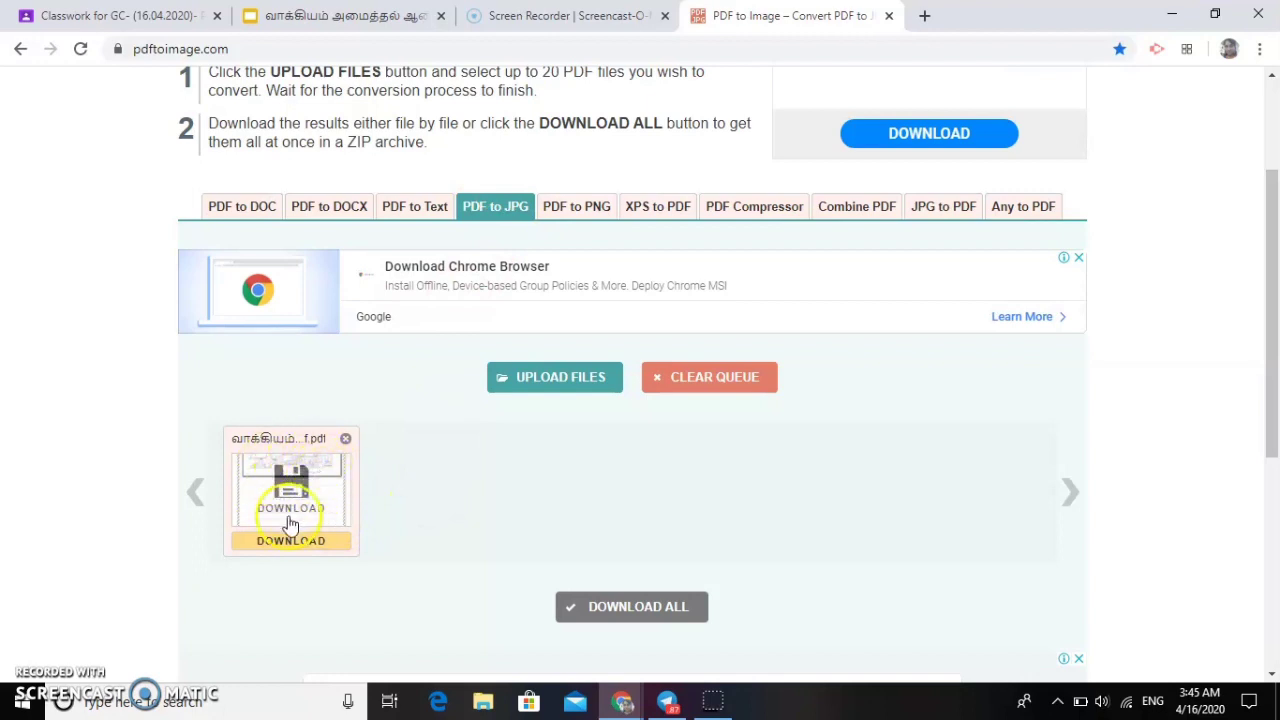
{"action": "left_click", "coordinate": [289, 541]}
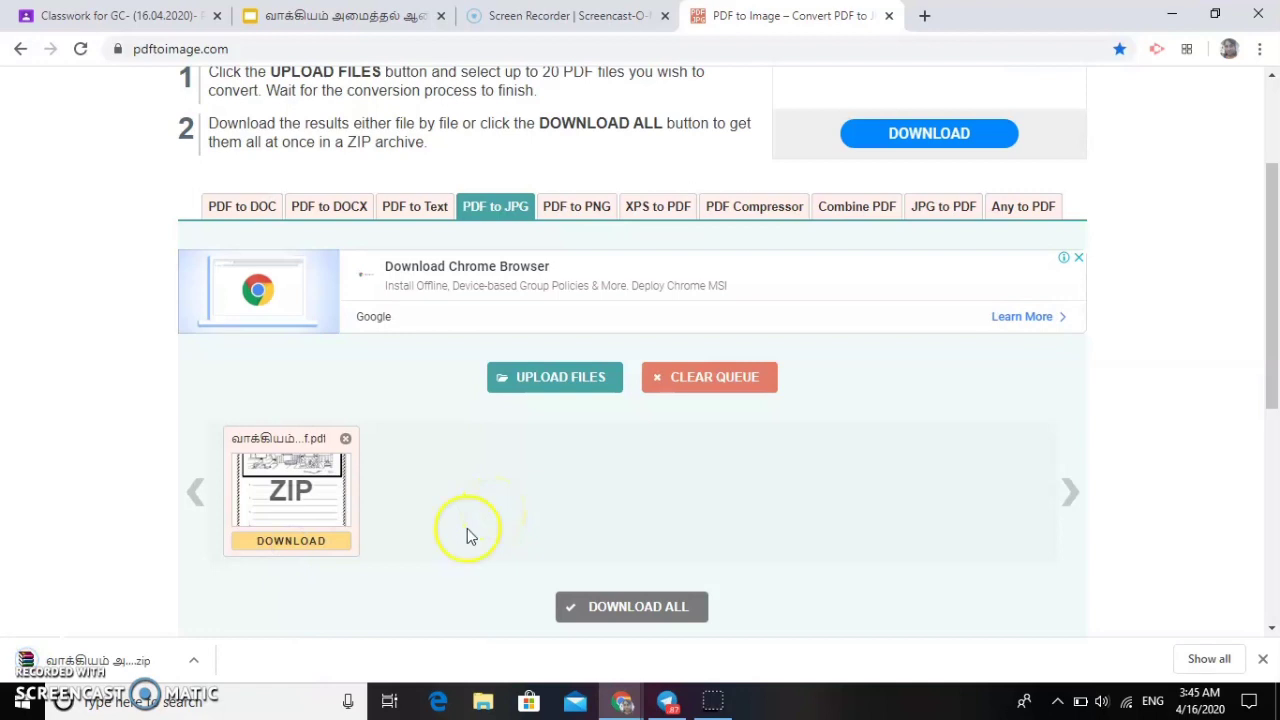
{"action": "left_click", "coordinate": [146, 668]}
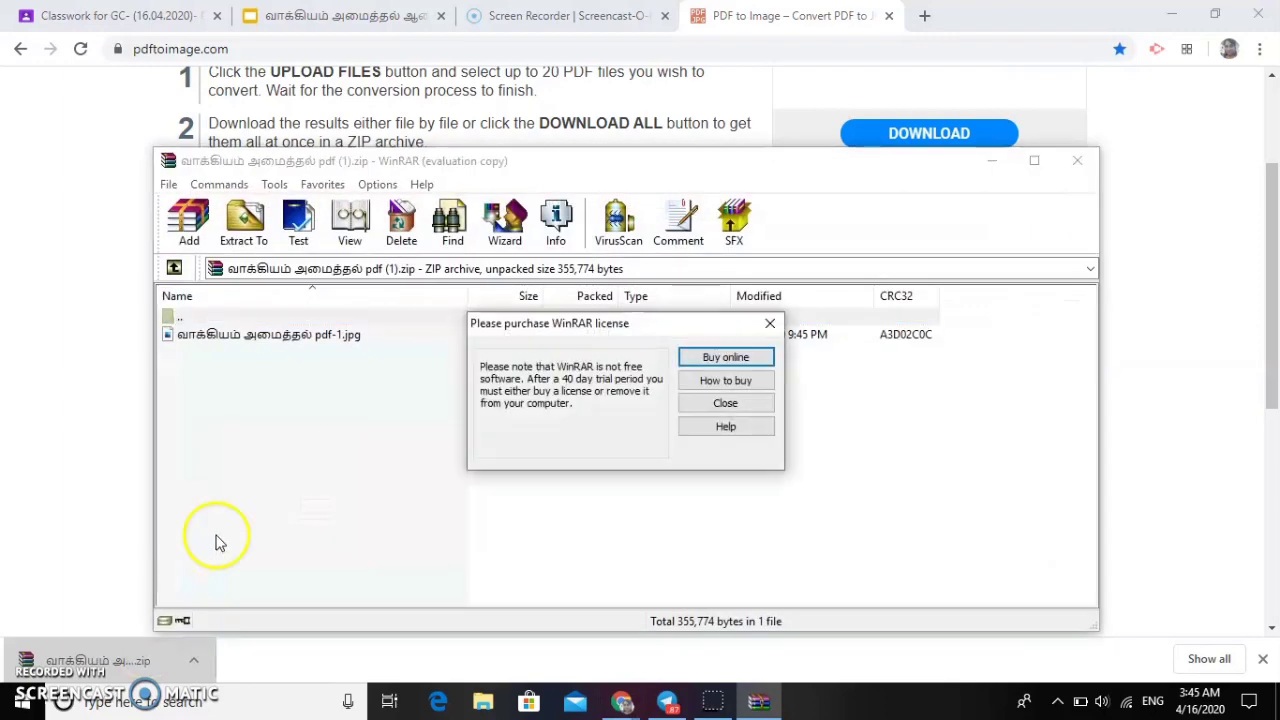
{"action": "left_click", "coordinate": [770, 323]}
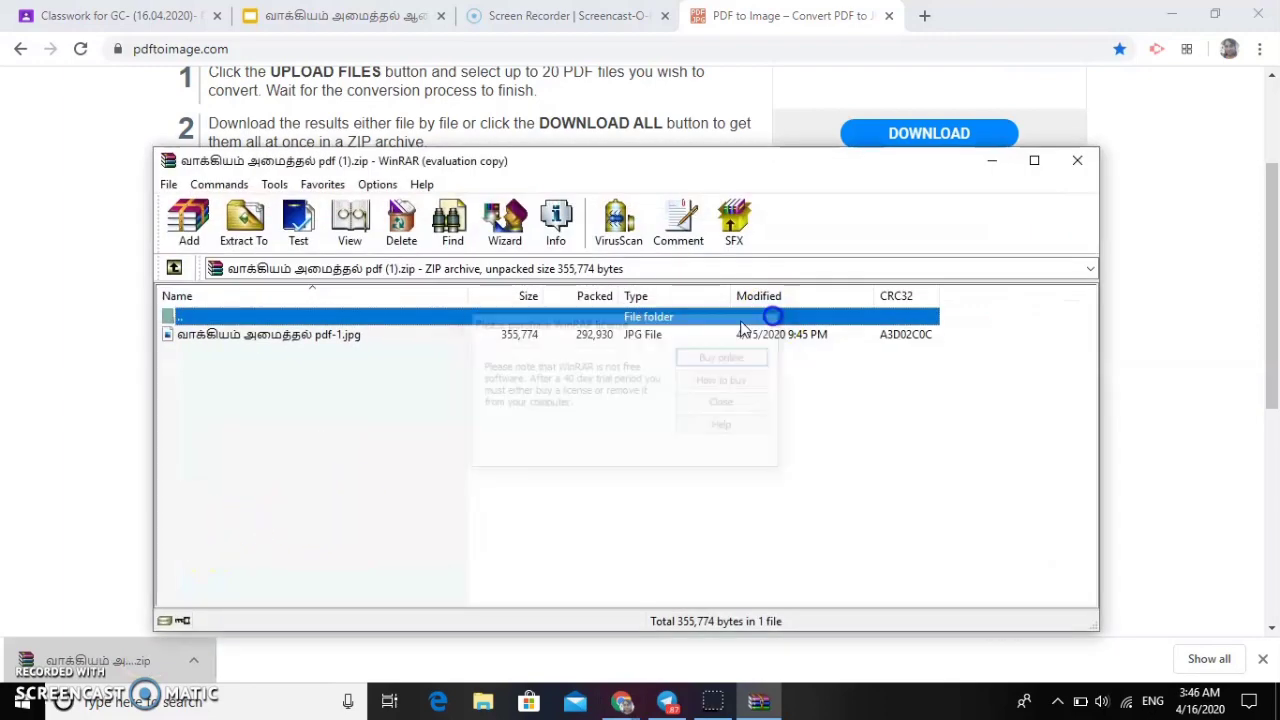
{"action": "double_click", "coordinate": [341, 338]}
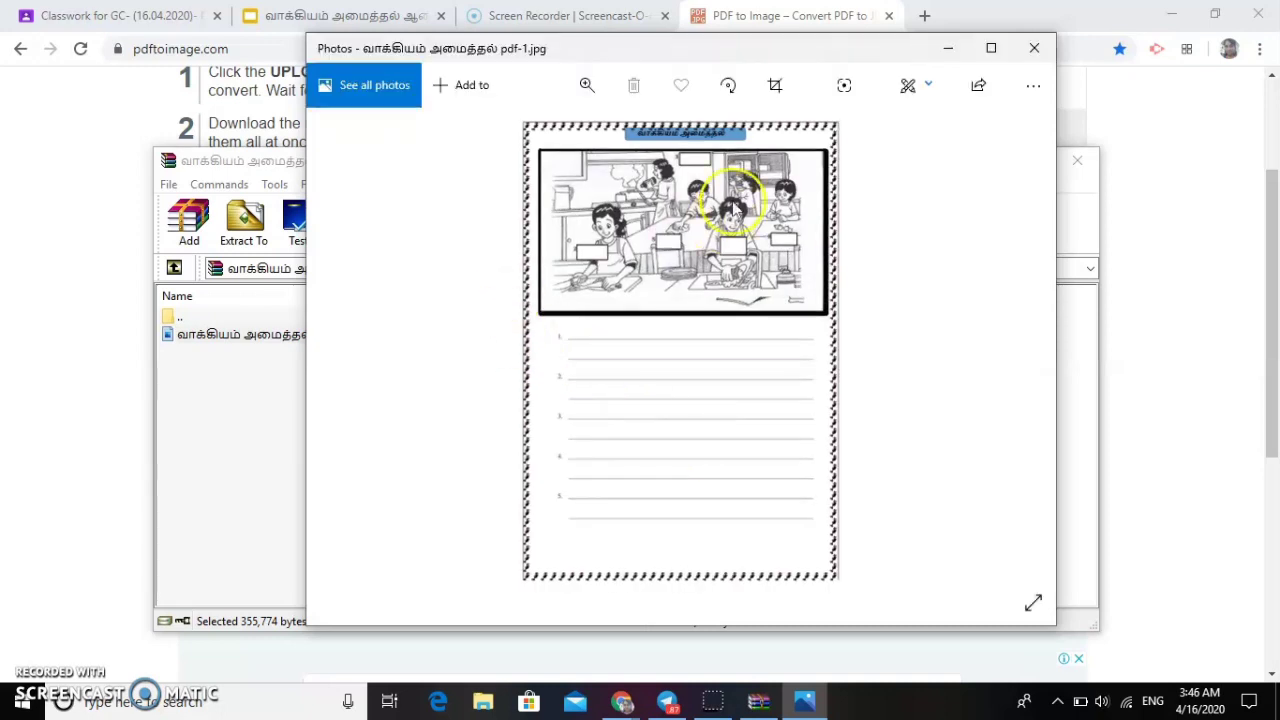
Save a copy of the worksheet image as "வாக்கியம் அமைத்தல் jpg" in the "GC bahan for 16 april 2020" folder and close the viewer.
{"action": "left_click", "coordinate": [1033, 85]}
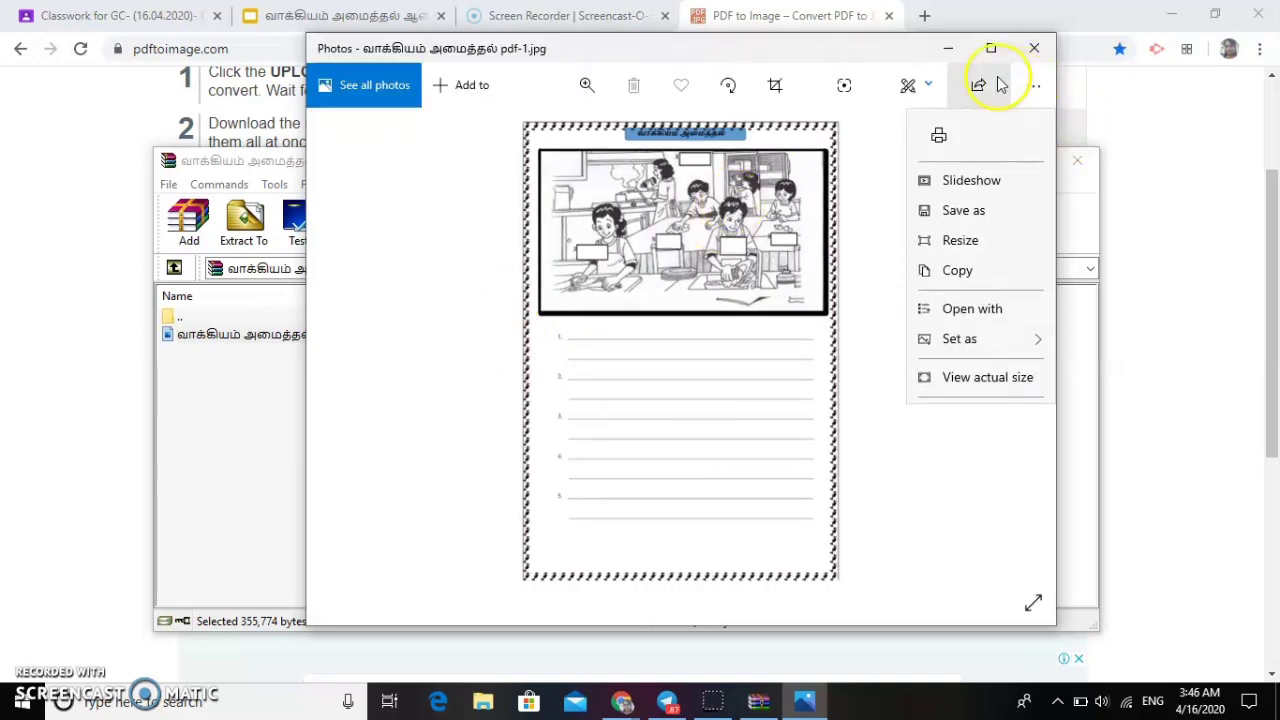
{"action": "left_click", "coordinate": [955, 212]}
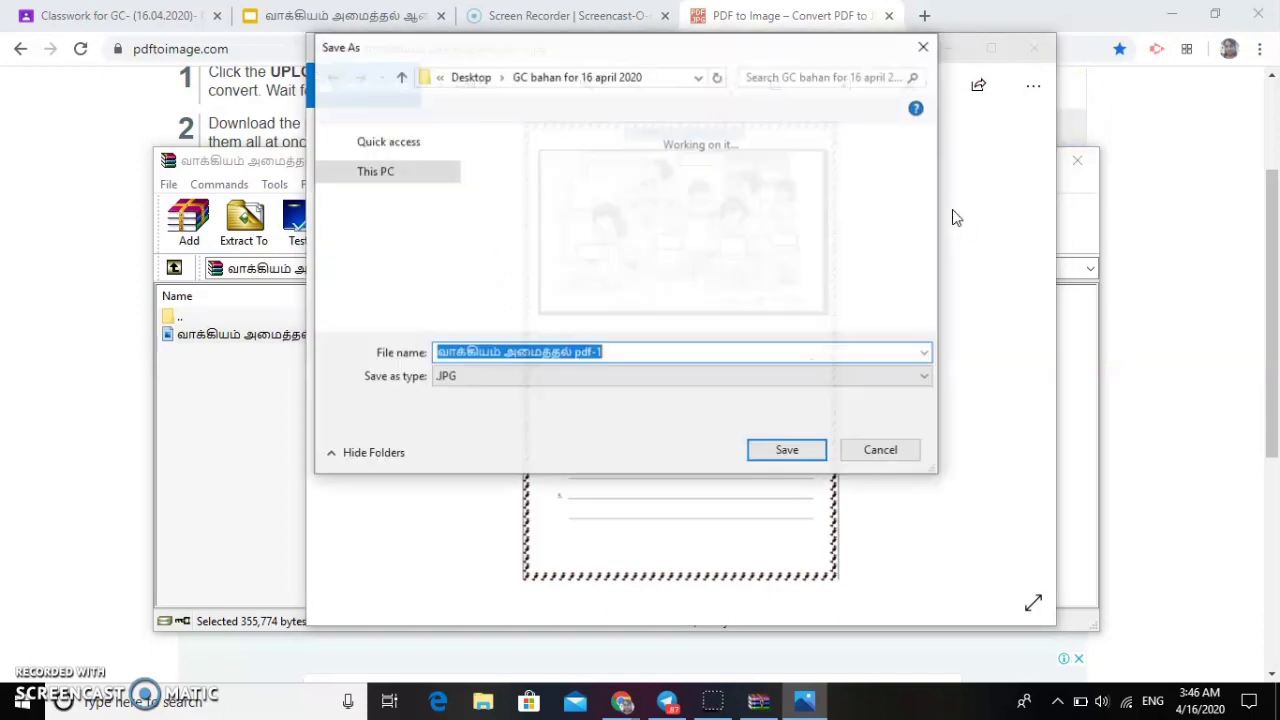
{"action": "left_click", "coordinate": [920, 245]}
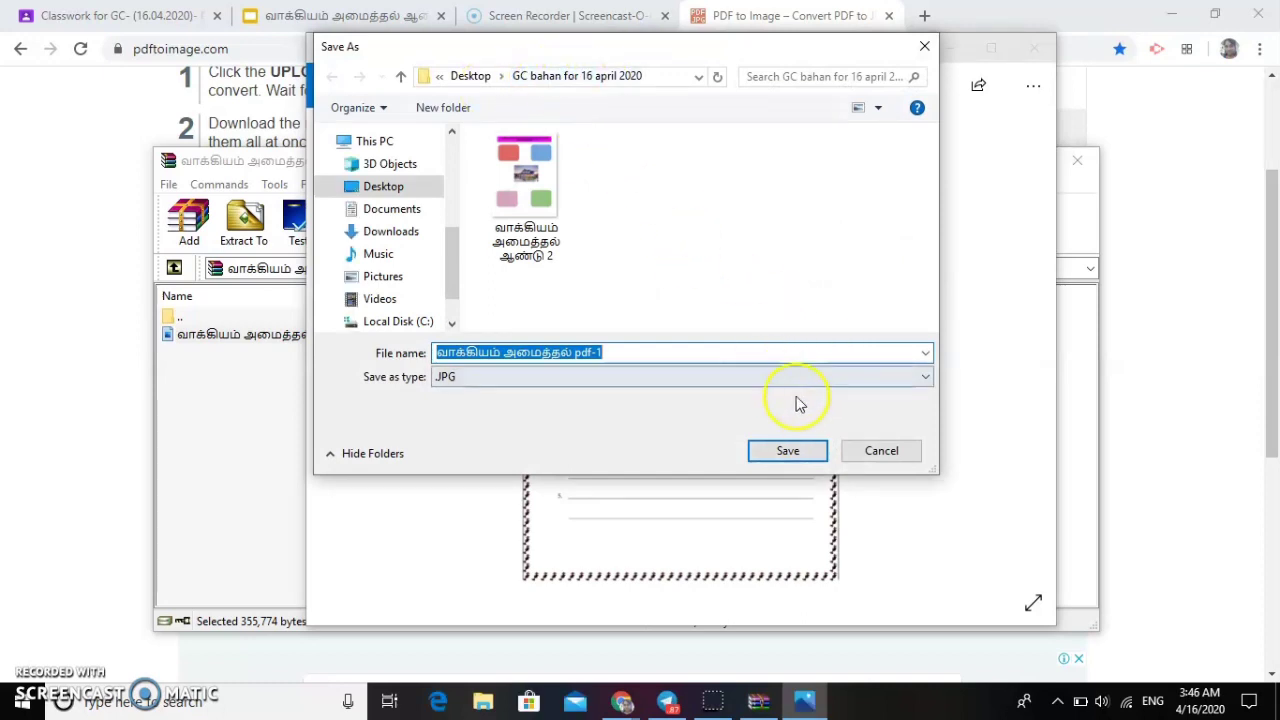
{"action": "left_click", "coordinate": [643, 351]}
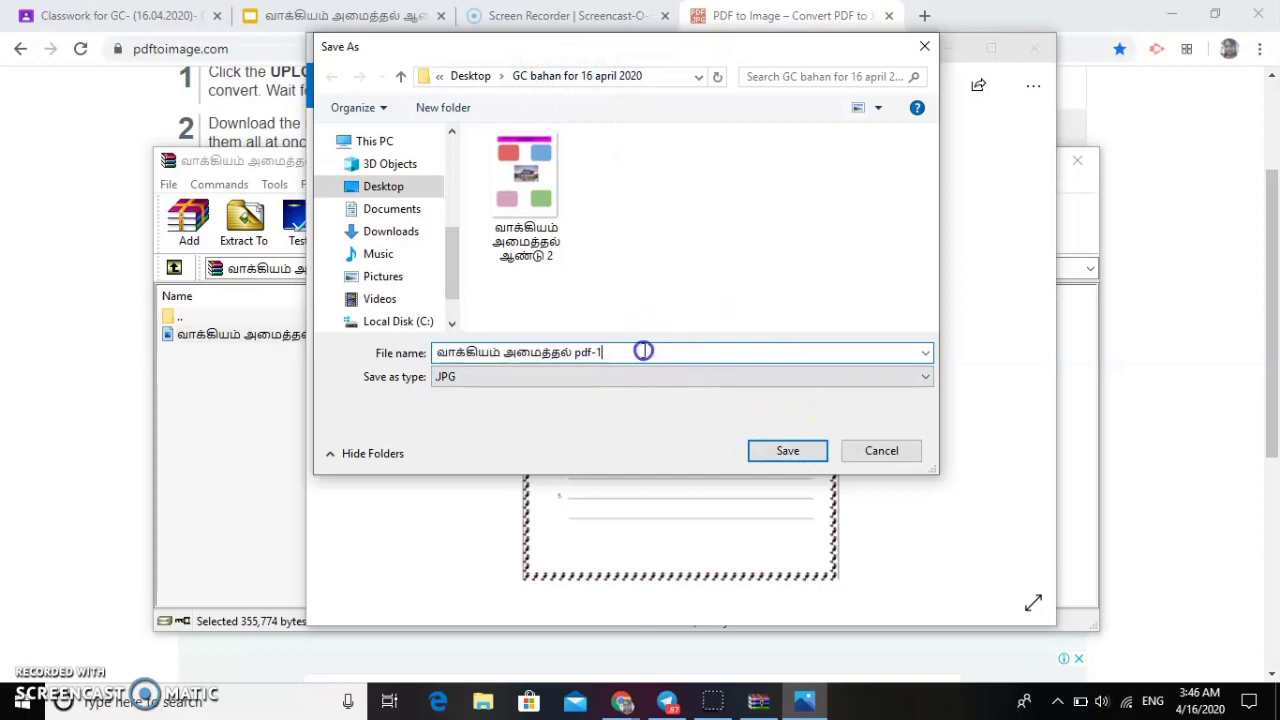
{"action": "key", "text": "BackSpace"}
{"action": "key", "text": "BackSpace"}
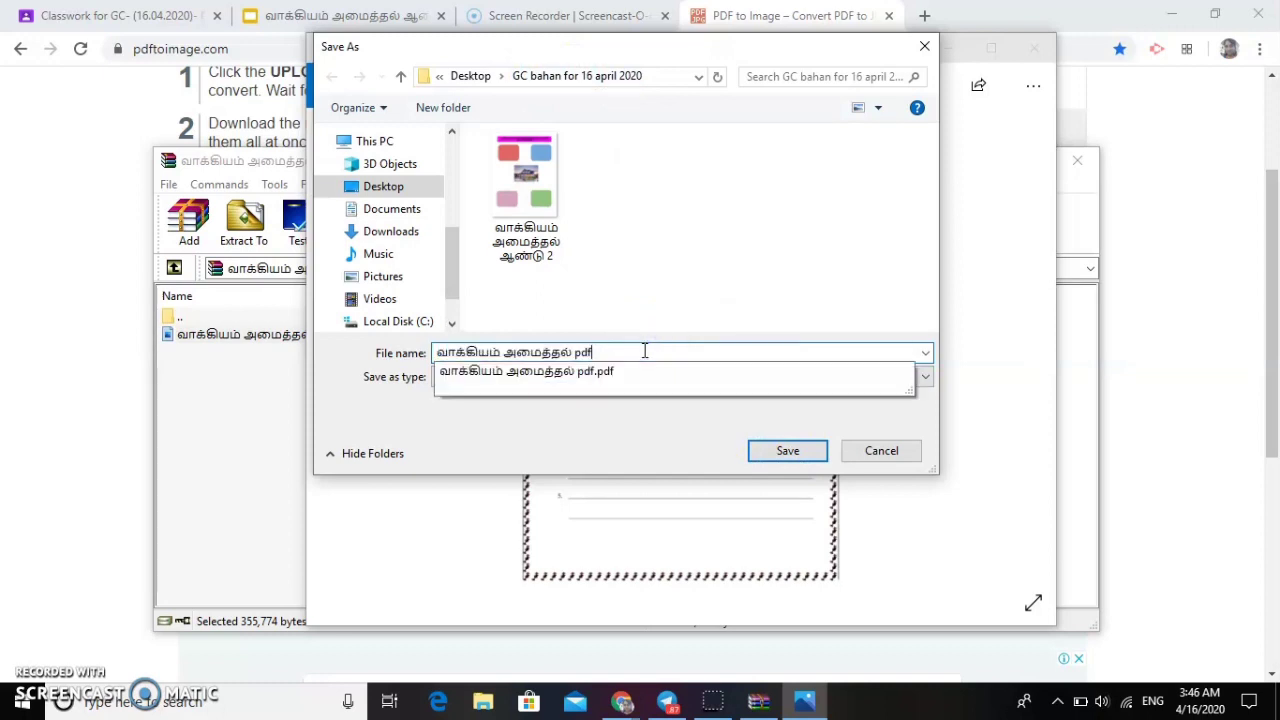
{"action": "key", "text": "BackSpace"}
{"action": "key", "text": "BackSpace"}
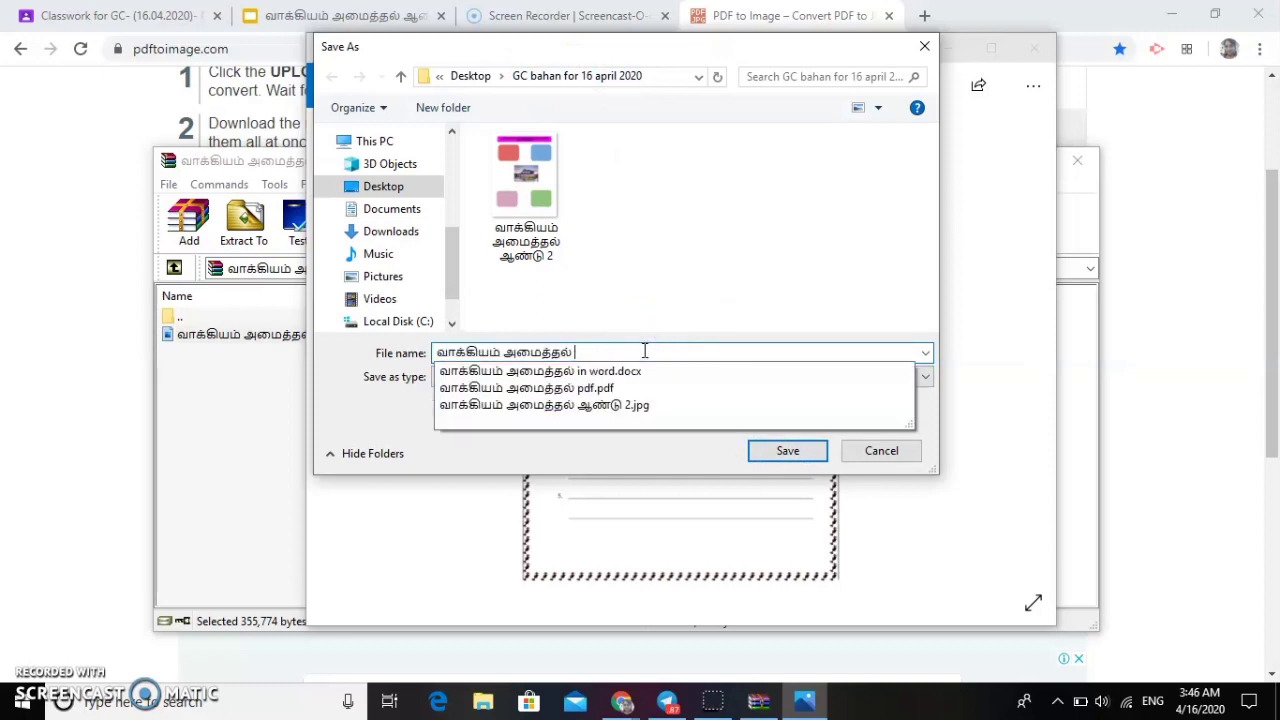
{"action": "type", "text": "jpg"}
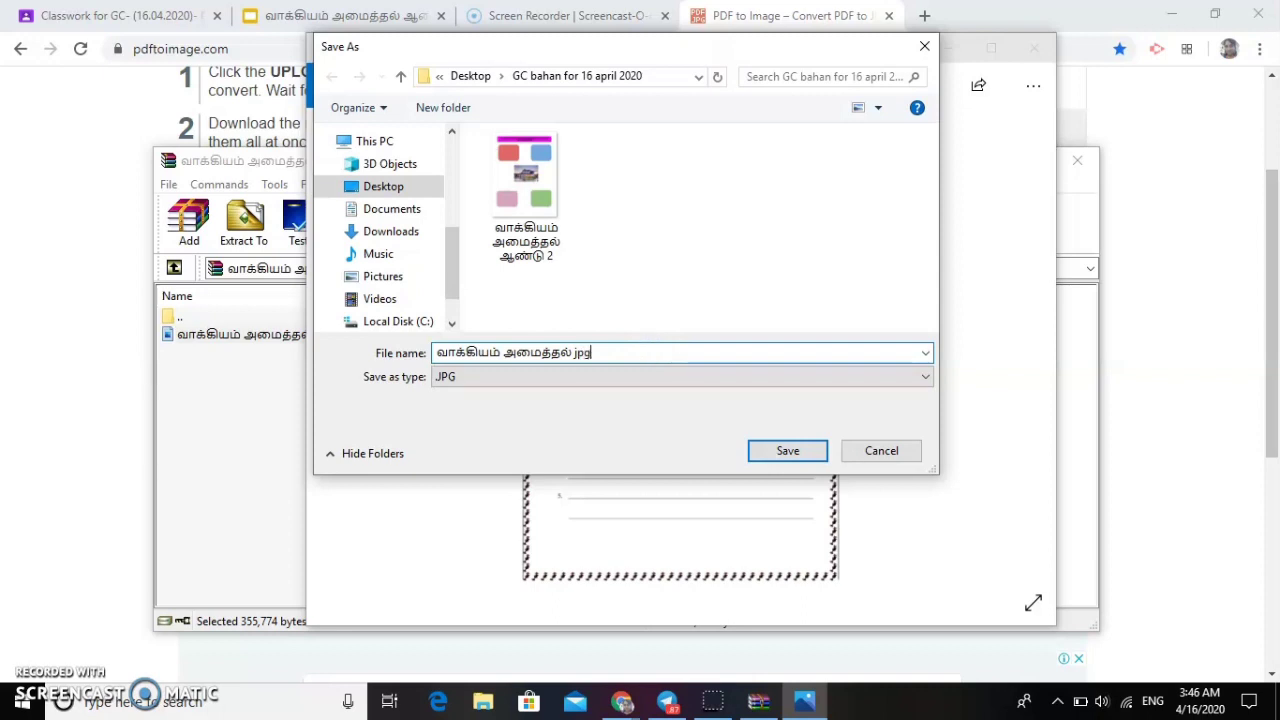
{"action": "left_click", "coordinate": [788, 451]}
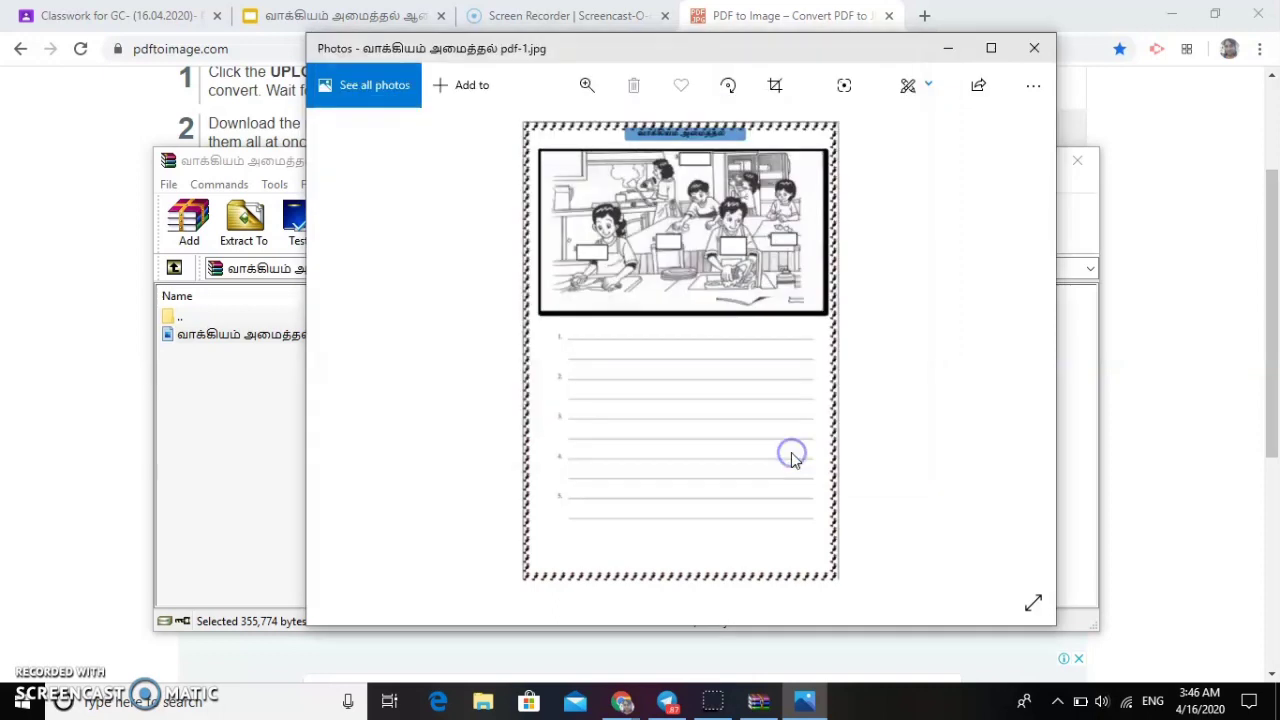
{"action": "left_click", "coordinate": [1032, 47]}
Switch back to the Google Slides presentation and set "வாக்கியம் அமைத்தல் jpg" as the background image of slide 3.
{"action": "left_click", "coordinate": [340, 15]}
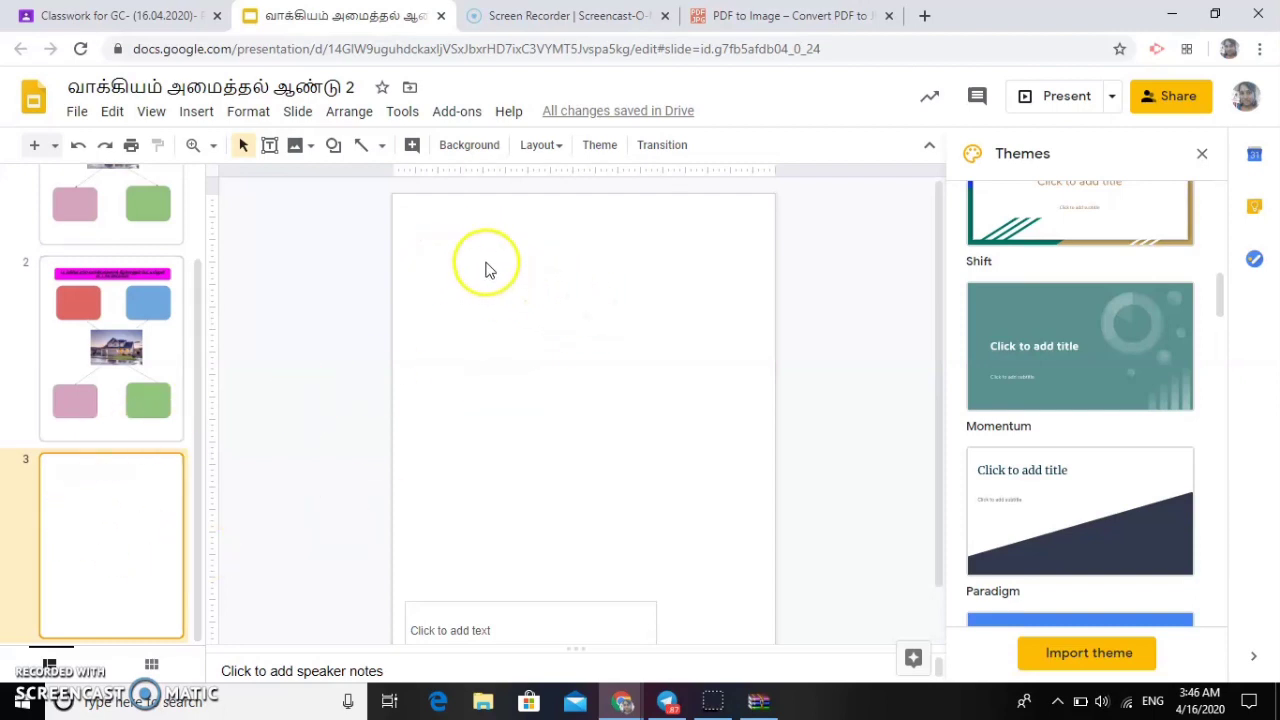
{"action": "left_click", "coordinate": [471, 146]}
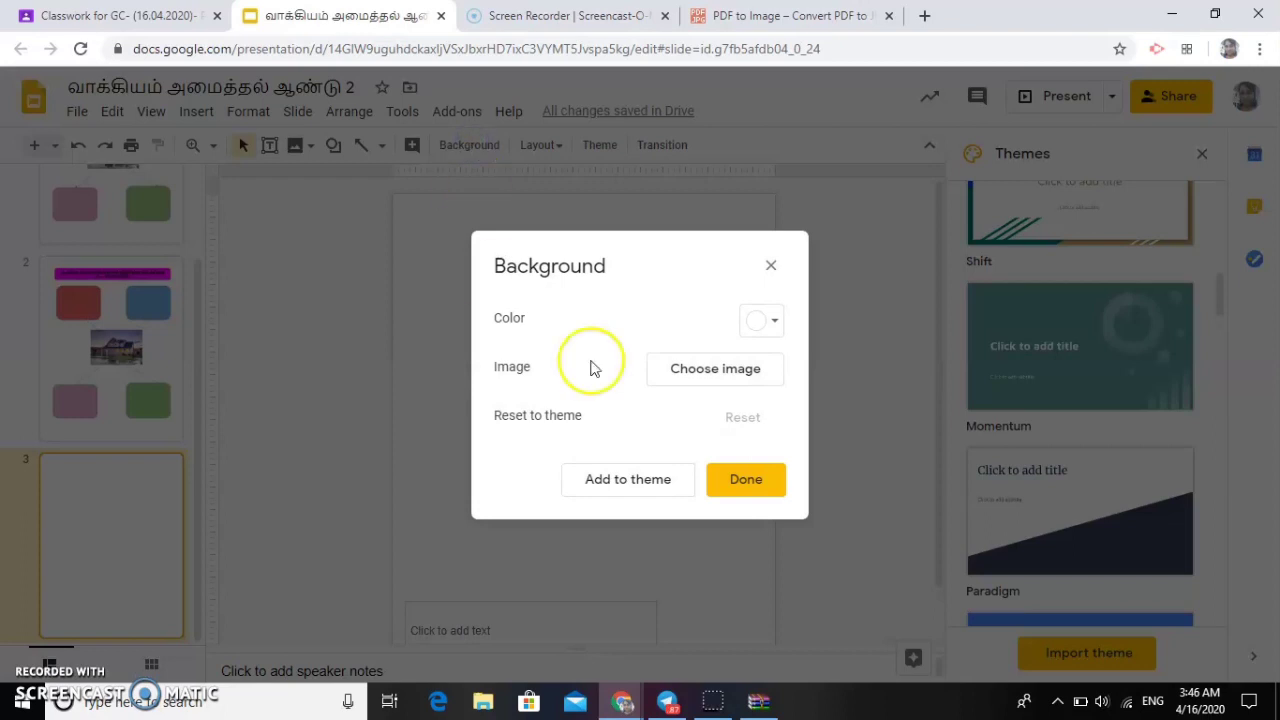
{"action": "left_click", "coordinate": [737, 371]}
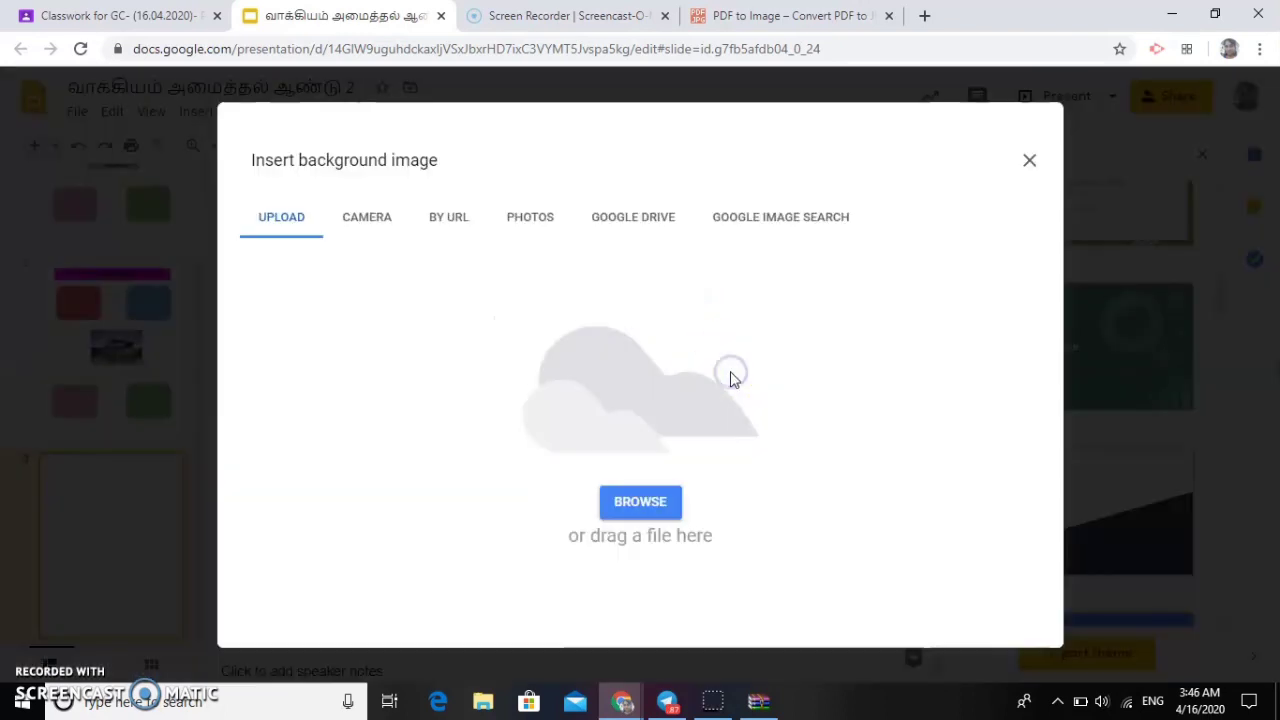
{"action": "left_click", "coordinate": [649, 505]}
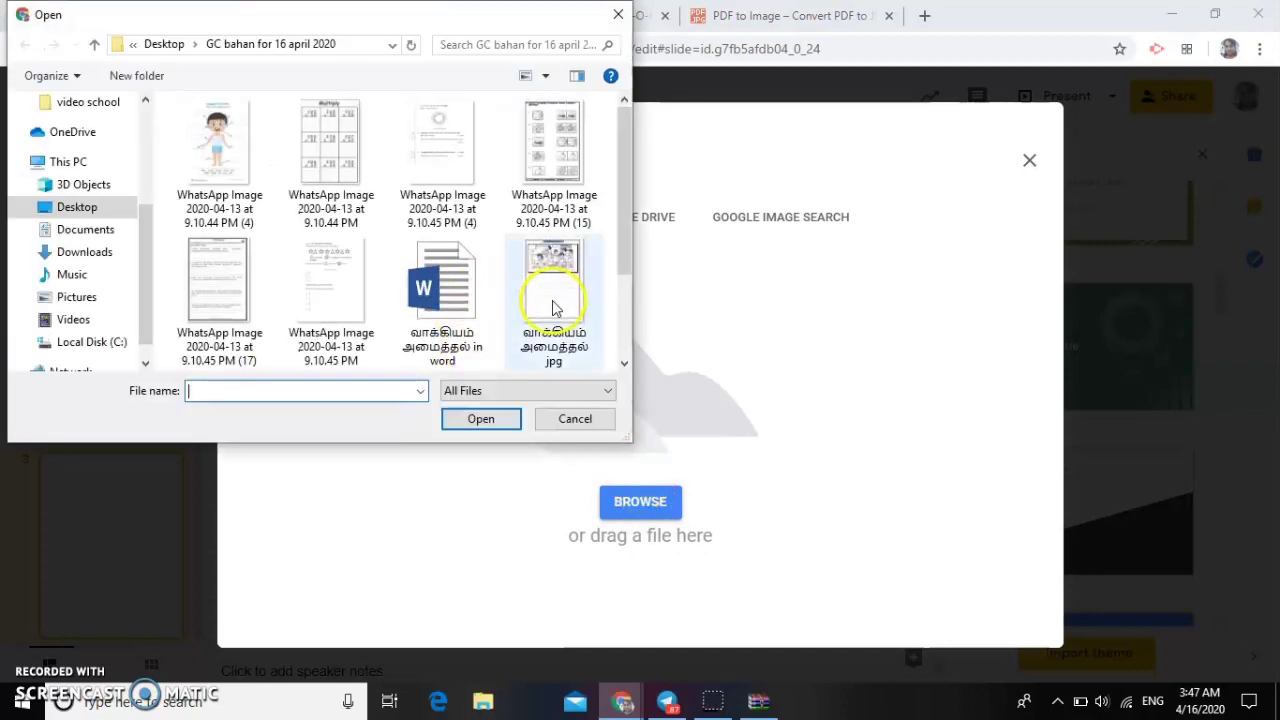
{"action": "scroll", "coordinate": [551, 300], "scroll_direction": "down", "scroll_amount": 2}
{"action": "scroll", "coordinate": [400, 300], "scroll_direction": "up", "scroll_amount": 2}
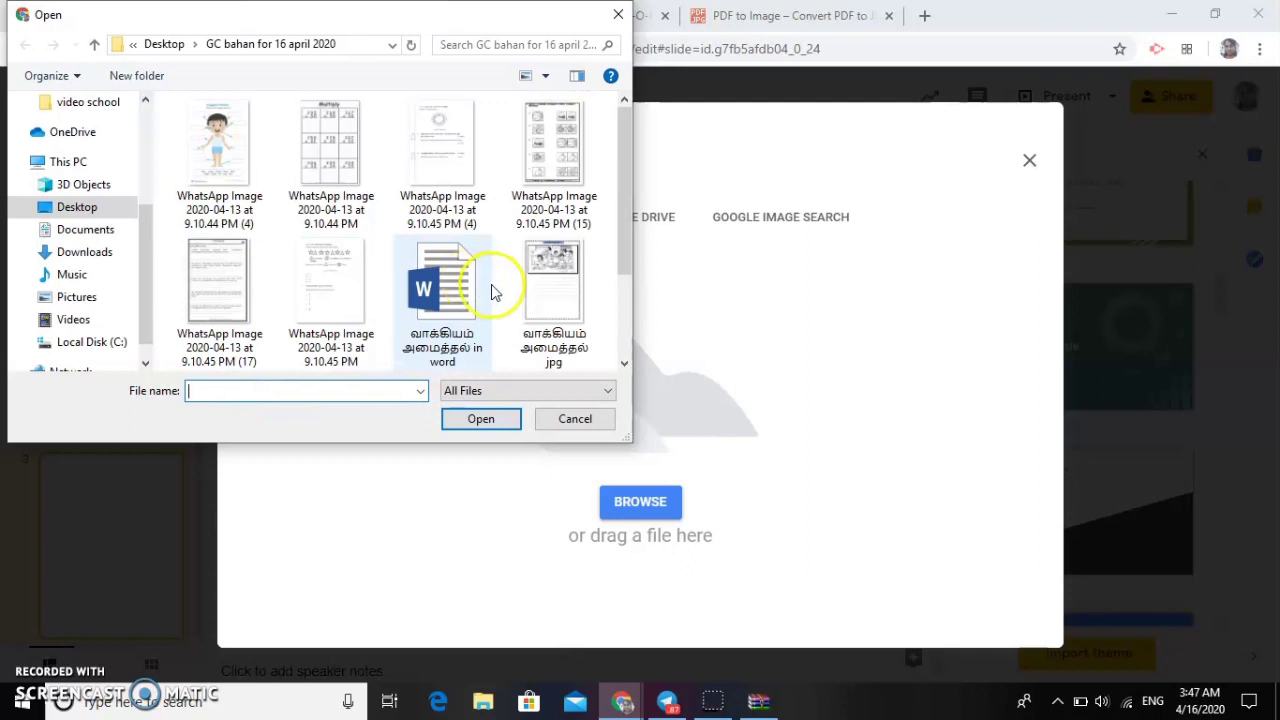
{"action": "left_click", "coordinate": [565, 337]}
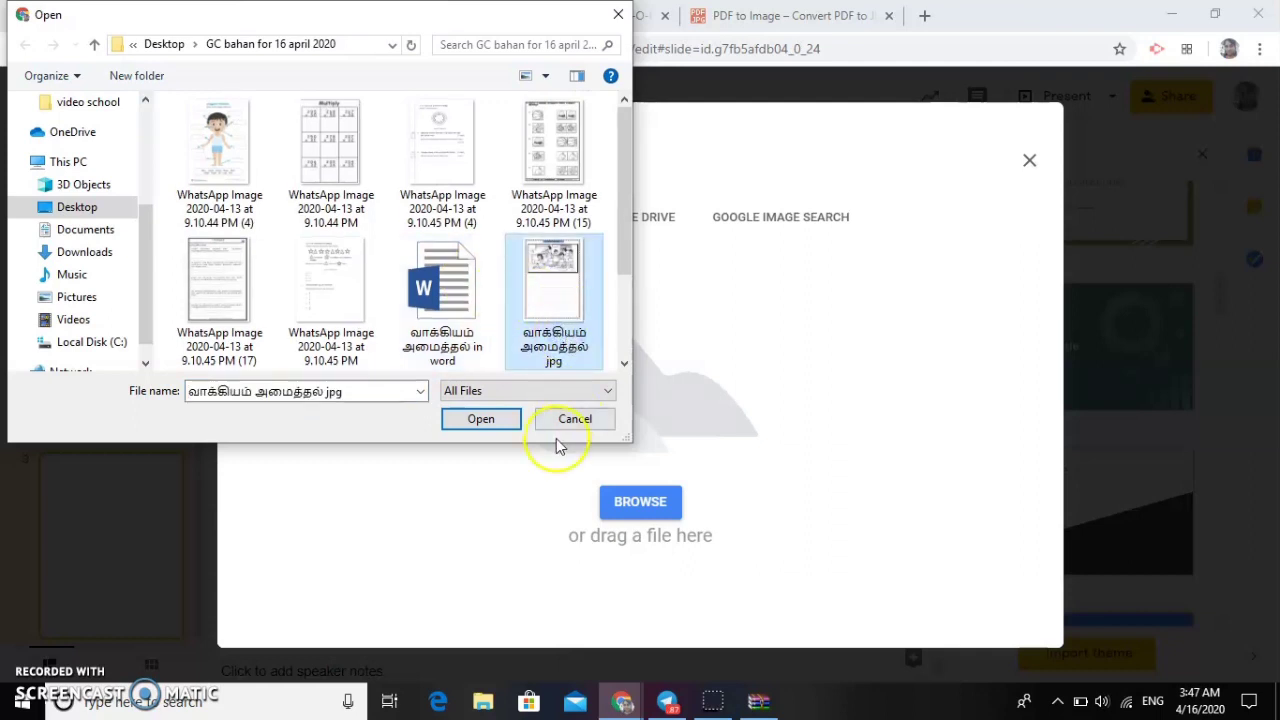
{"action": "left_click", "coordinate": [506, 420]}
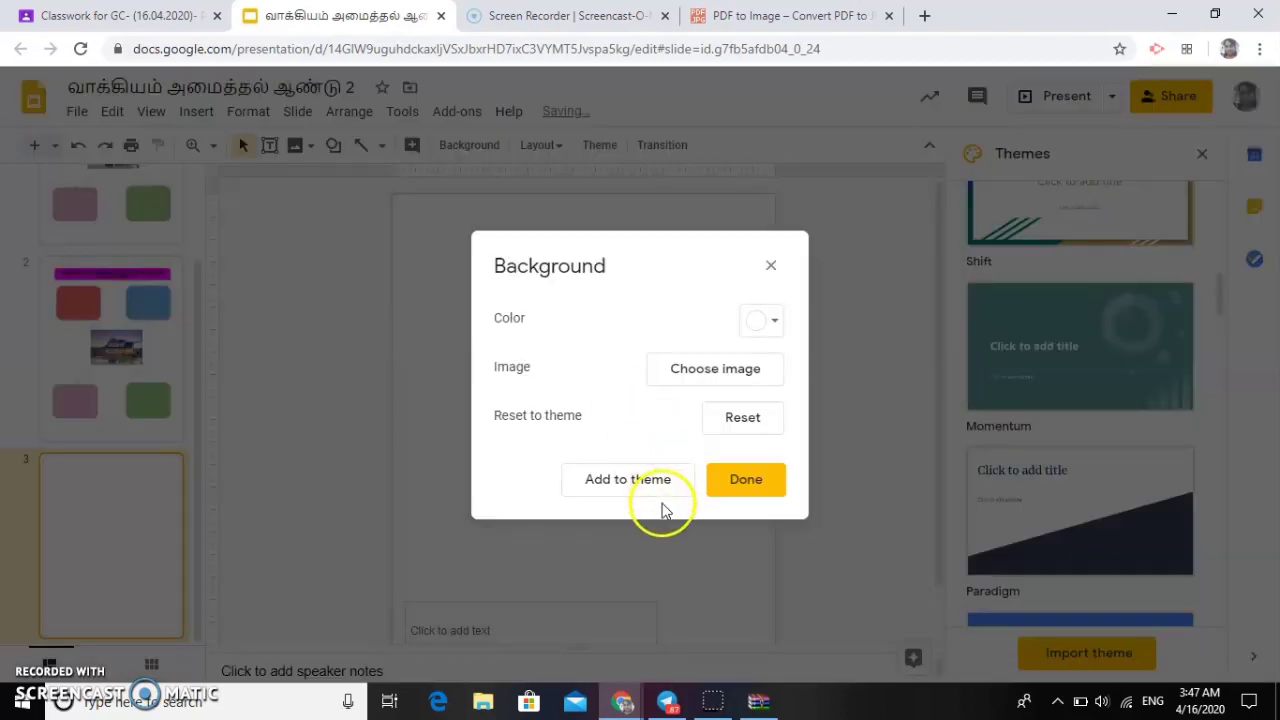
{"action": "left_click", "coordinate": [745, 480]}
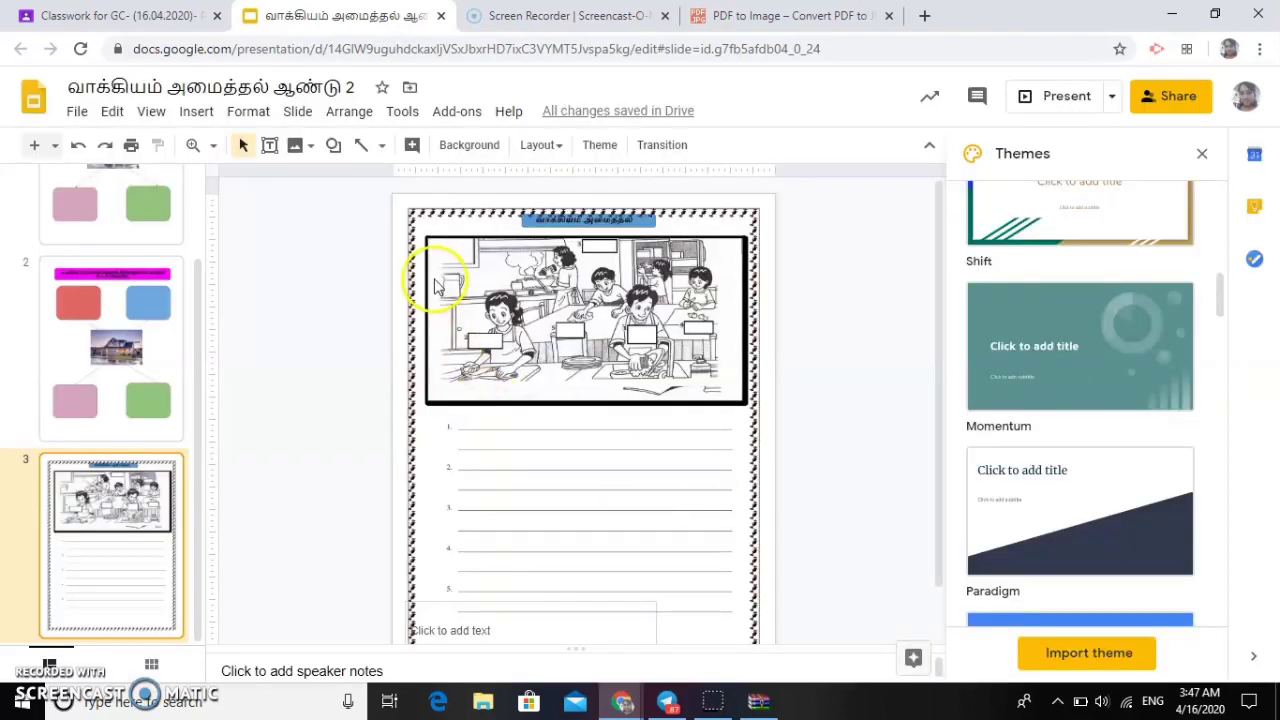
{"action": "scroll", "coordinate": [445, 295], "scroll_direction": "down", "scroll_amount": 1}
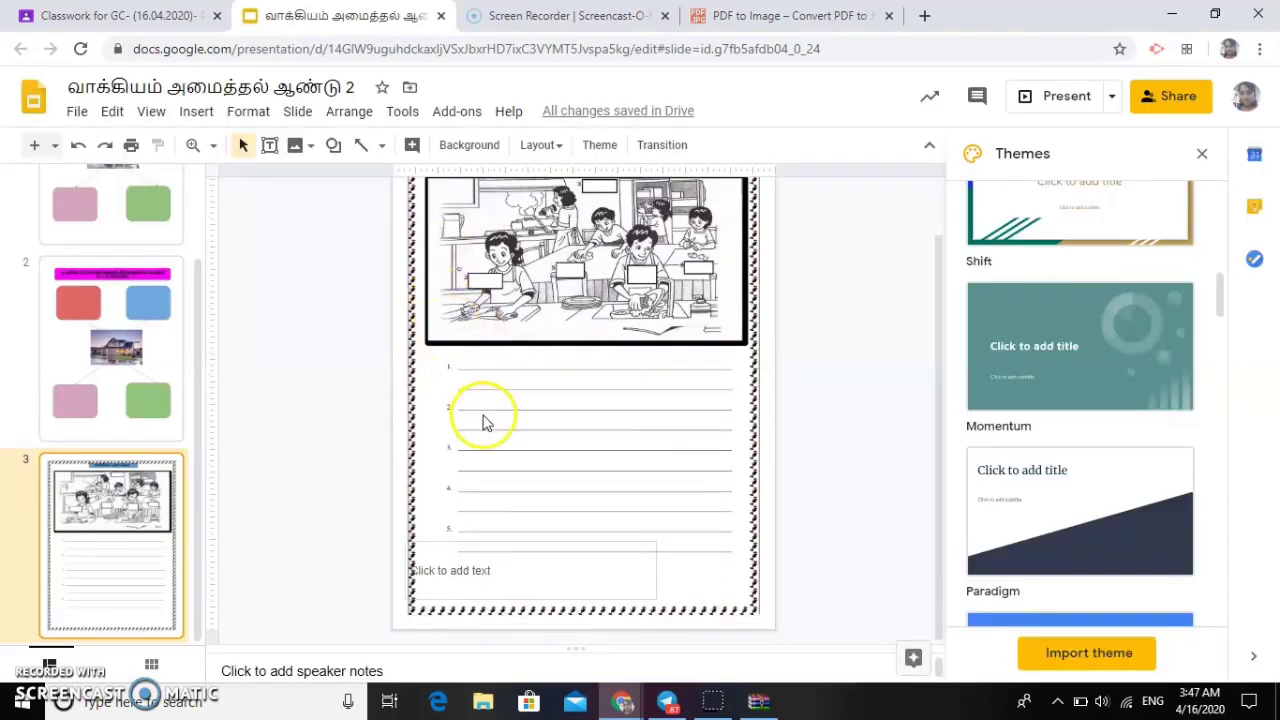
{"action": "scroll", "coordinate": [483, 420], "scroll_direction": "up", "scroll_amount": 1}
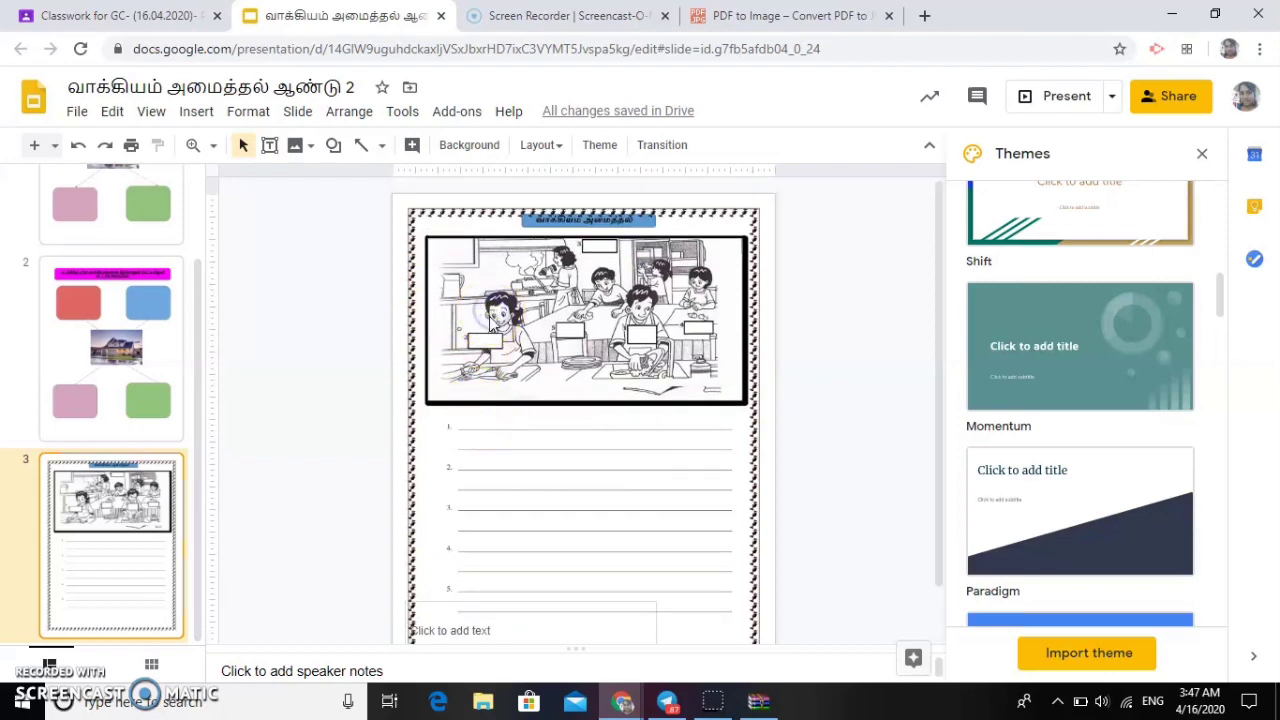
{"action": "left_click_drag", "start_coordinate": [557, 310], "coordinate": [637, 462]}
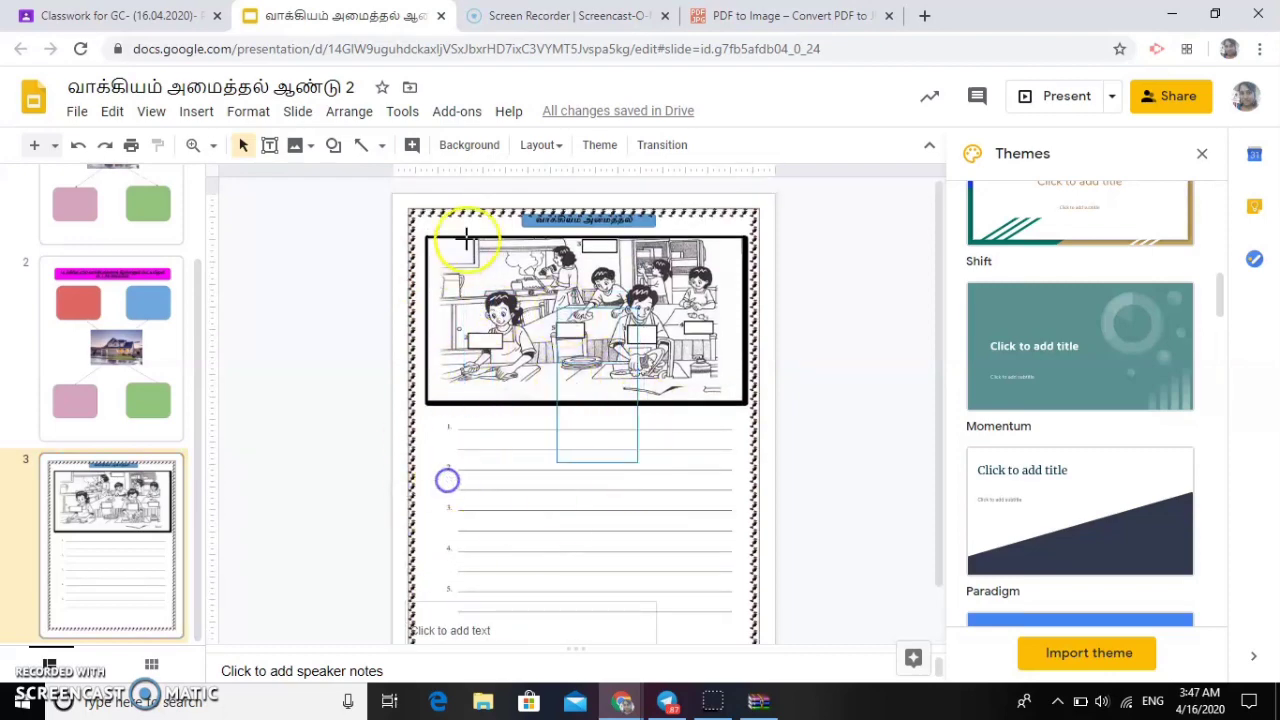
{"action": "left_click", "coordinate": [432, 249]}
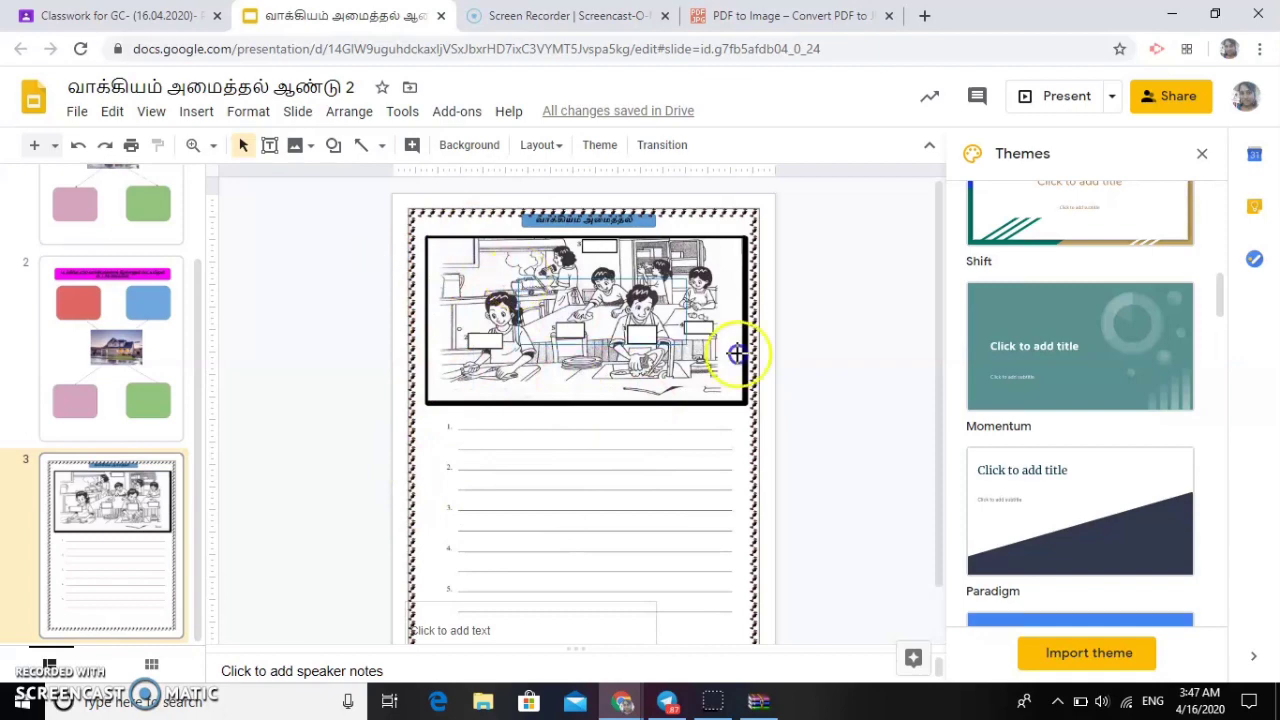
{"action": "left_click_drag", "start_coordinate": [608, 209], "coordinate": [740, 404]}
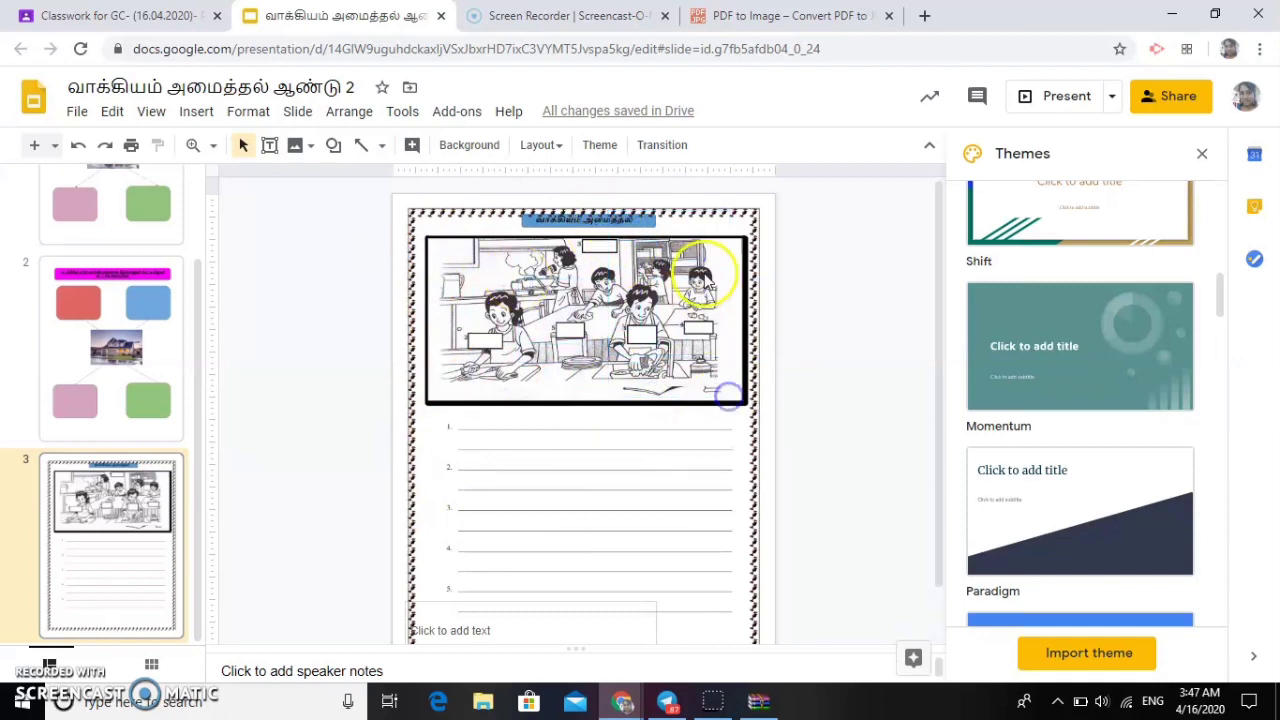
{"action": "left_click_drag", "start_coordinate": [527, 334], "coordinate": [722, 506]}
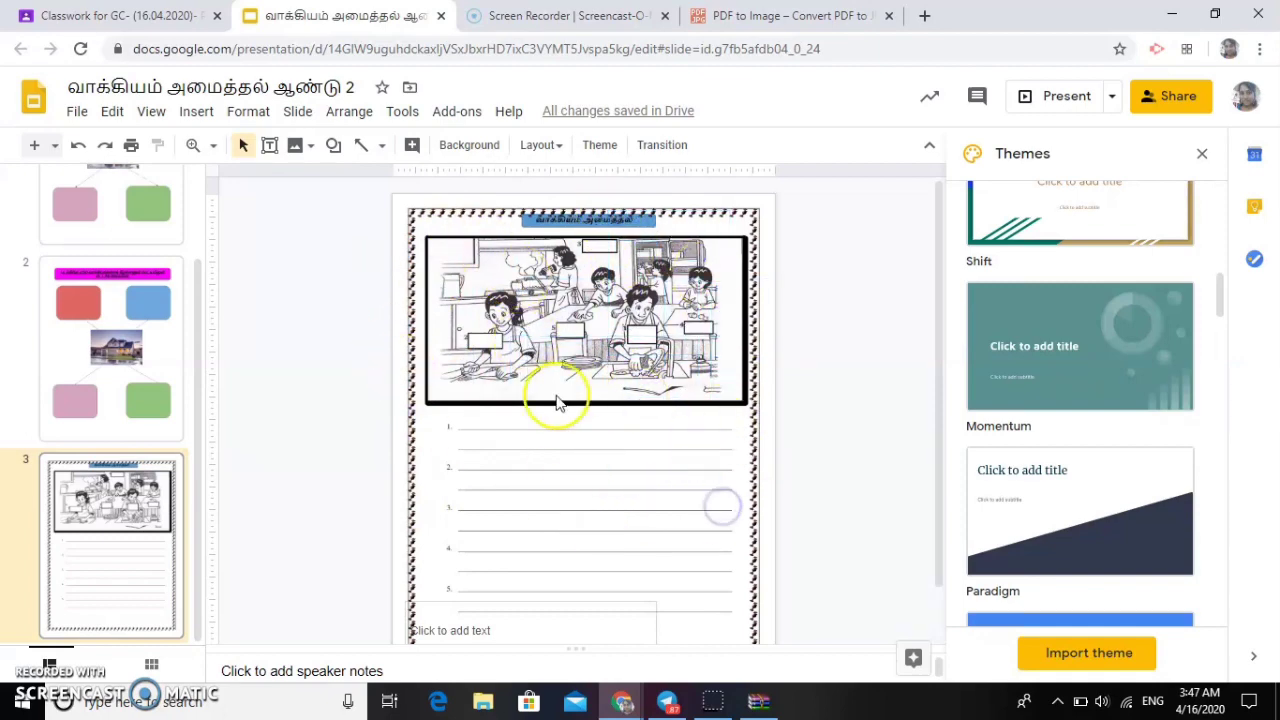
{"action": "left_click", "coordinate": [447, 524]}
{"action": "left_click", "coordinate": [574, 368]}
{"action": "left_click", "coordinate": [663, 497]}
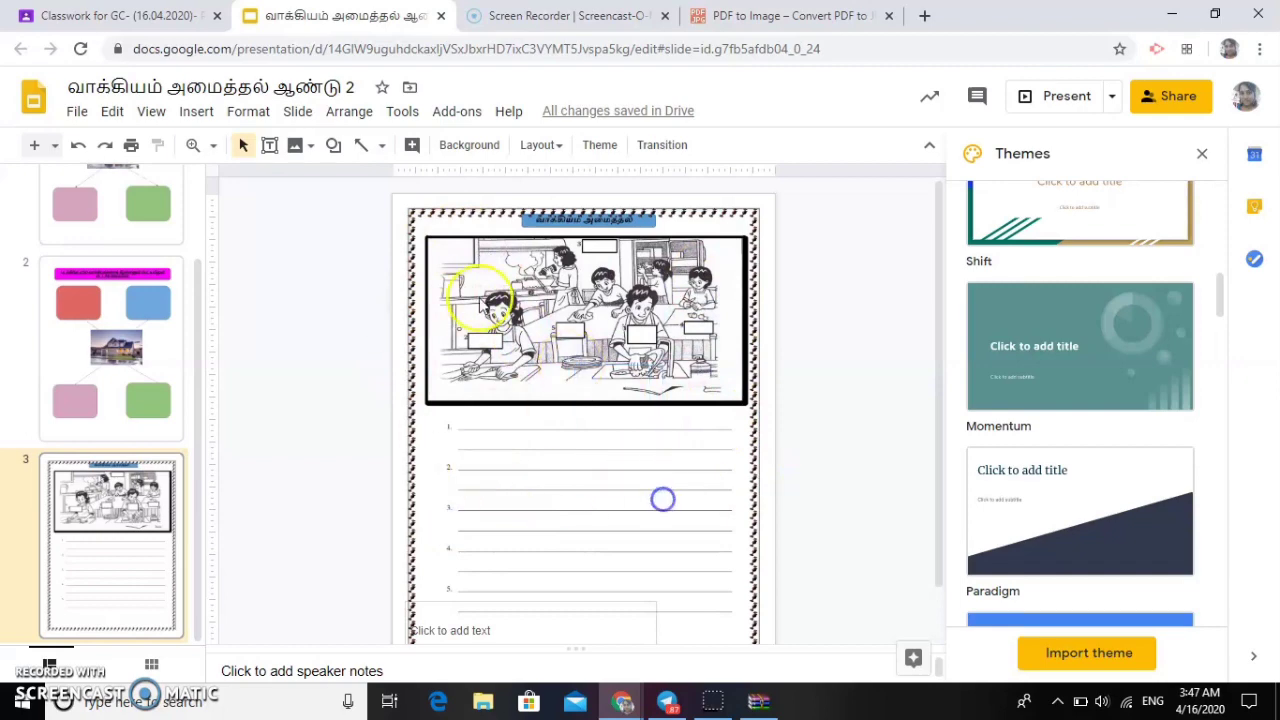
{"action": "left_click", "coordinate": [343, 354]}
{"action": "left_click_drag", "start_coordinate": [624, 374], "coordinate": [795, 333]}
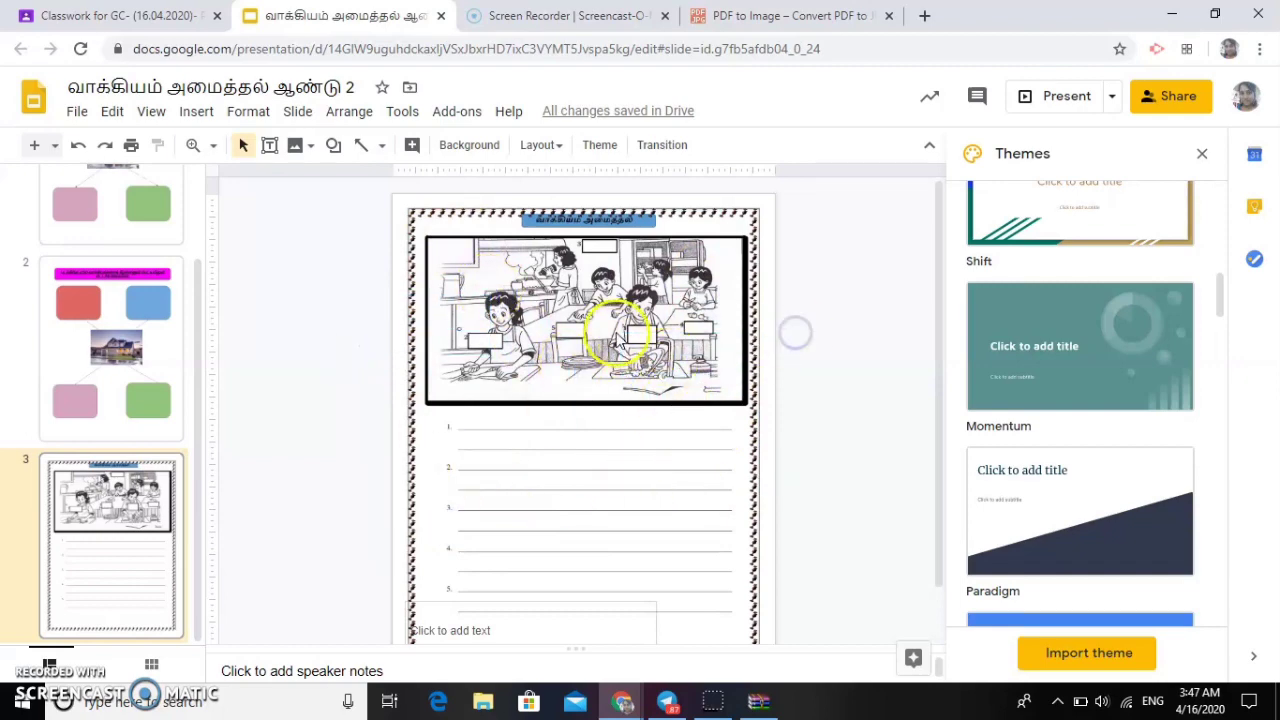
{"action": "left_click", "coordinate": [457, 480]}
{"action": "left_click", "coordinate": [606, 584]}
{"action": "left_click", "coordinate": [652, 505]}
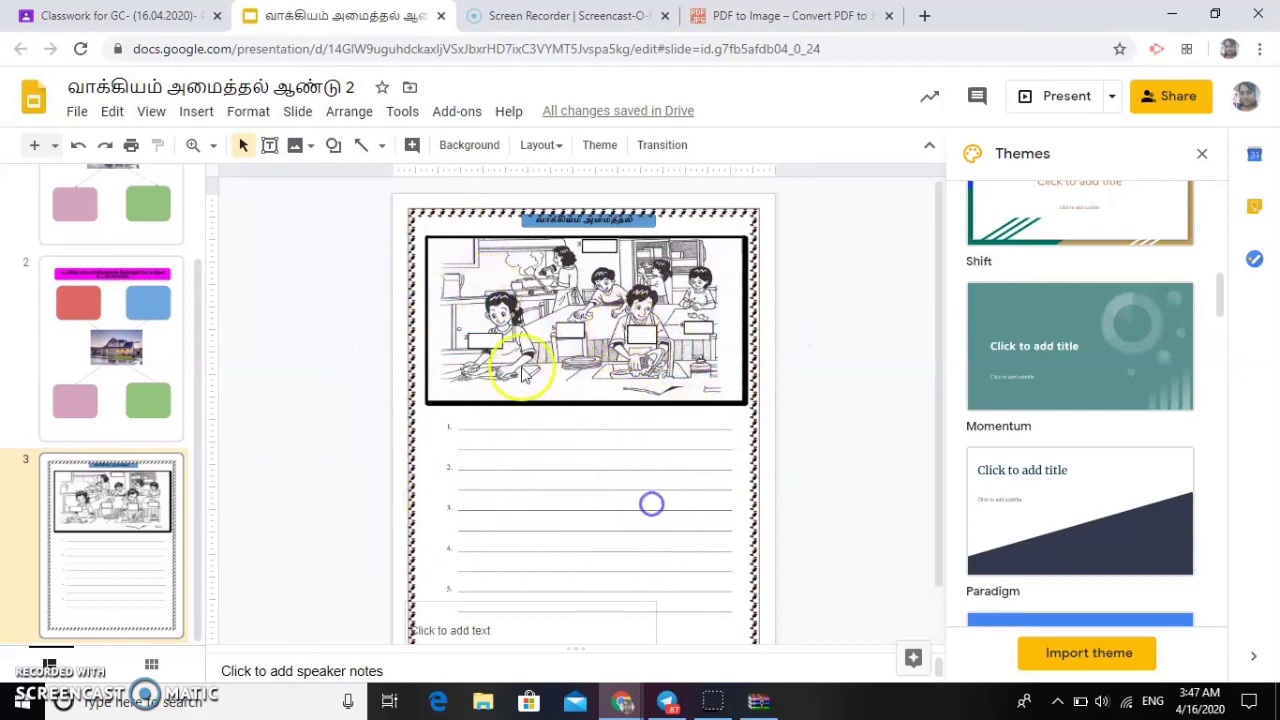
{"action": "left_click", "coordinate": [535, 356]}
{"action": "left_click", "coordinate": [576, 277]}
Delete the empty text placeholder near the bottom of the worksheet on slide 3.
{"action": "scroll", "coordinate": [640, 270], "scroll_direction": "down", "scroll_amount": 2}
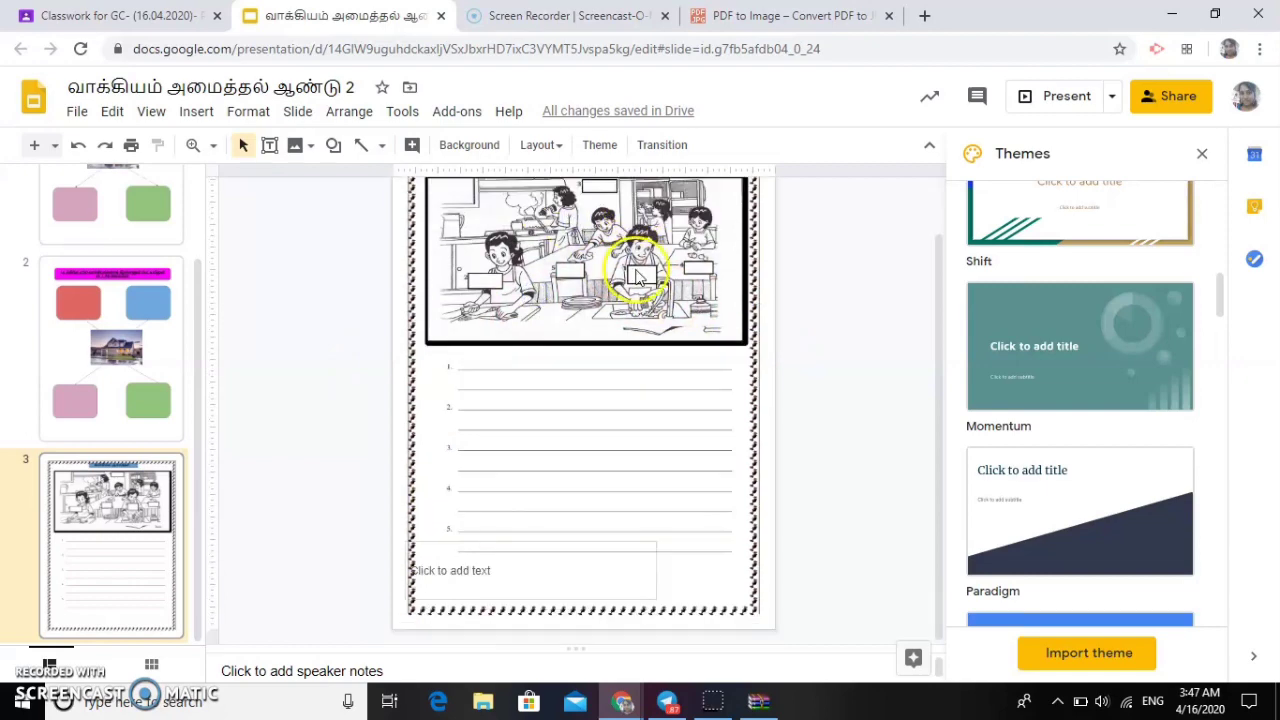
{"action": "left_click", "coordinate": [435, 542]}
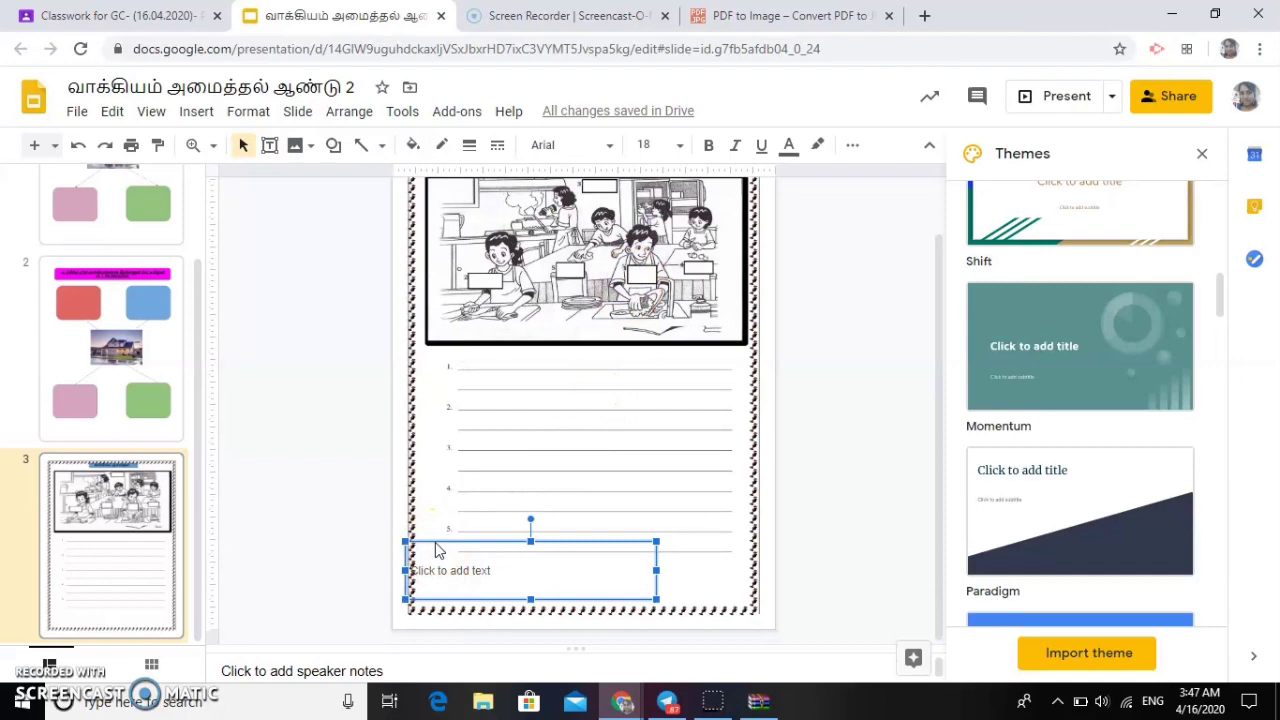
{"action": "key", "text": "Delete"}
{"action": "left_click", "coordinate": [490, 393]}
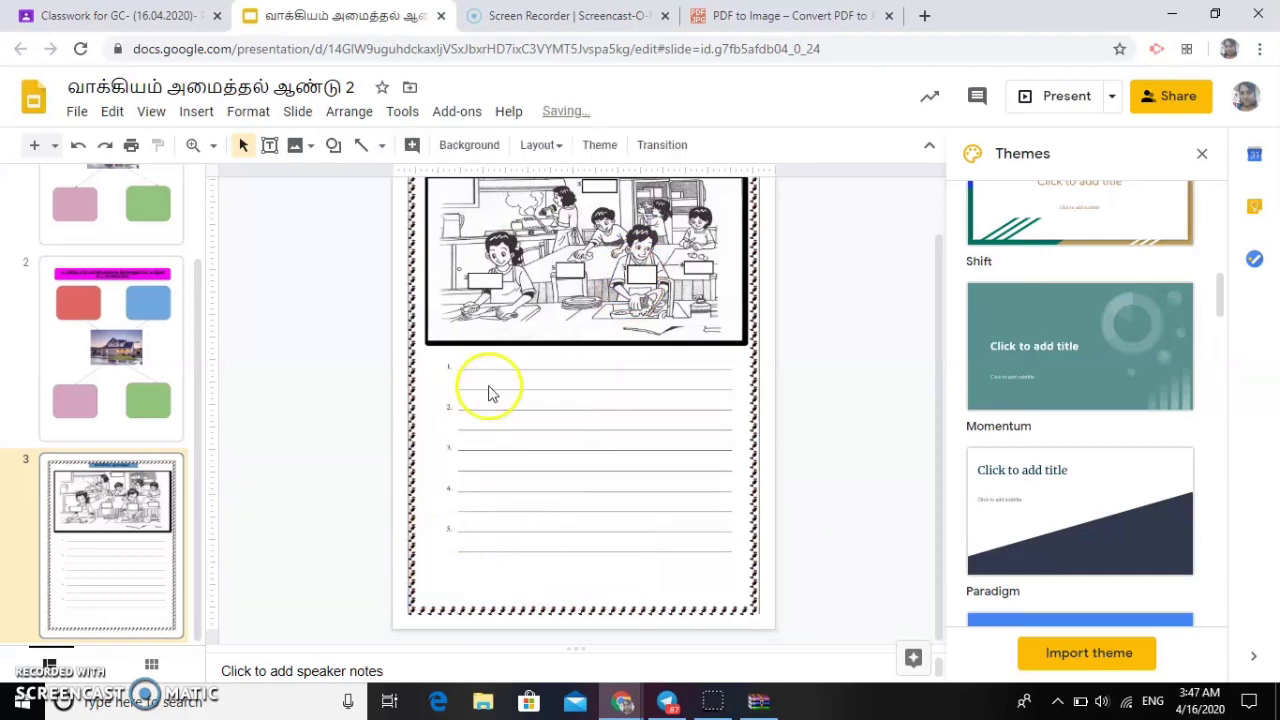
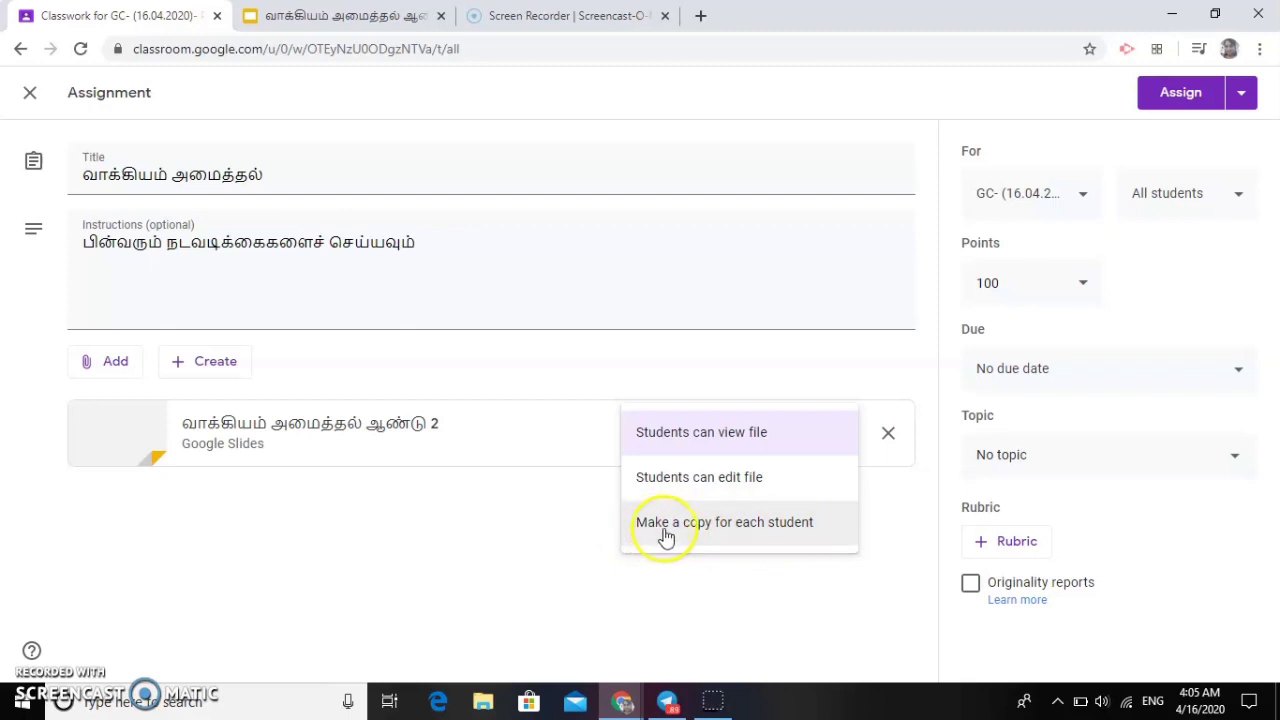
Try the edit, copy-per-student and view-only sharing options on the attached "வாக்கியம் அமைத்தல் ஆண்டு 2" Slides file.
{"action": "left_click", "coordinate": [689, 488]}
{"action": "left_click", "coordinate": [833, 433]}
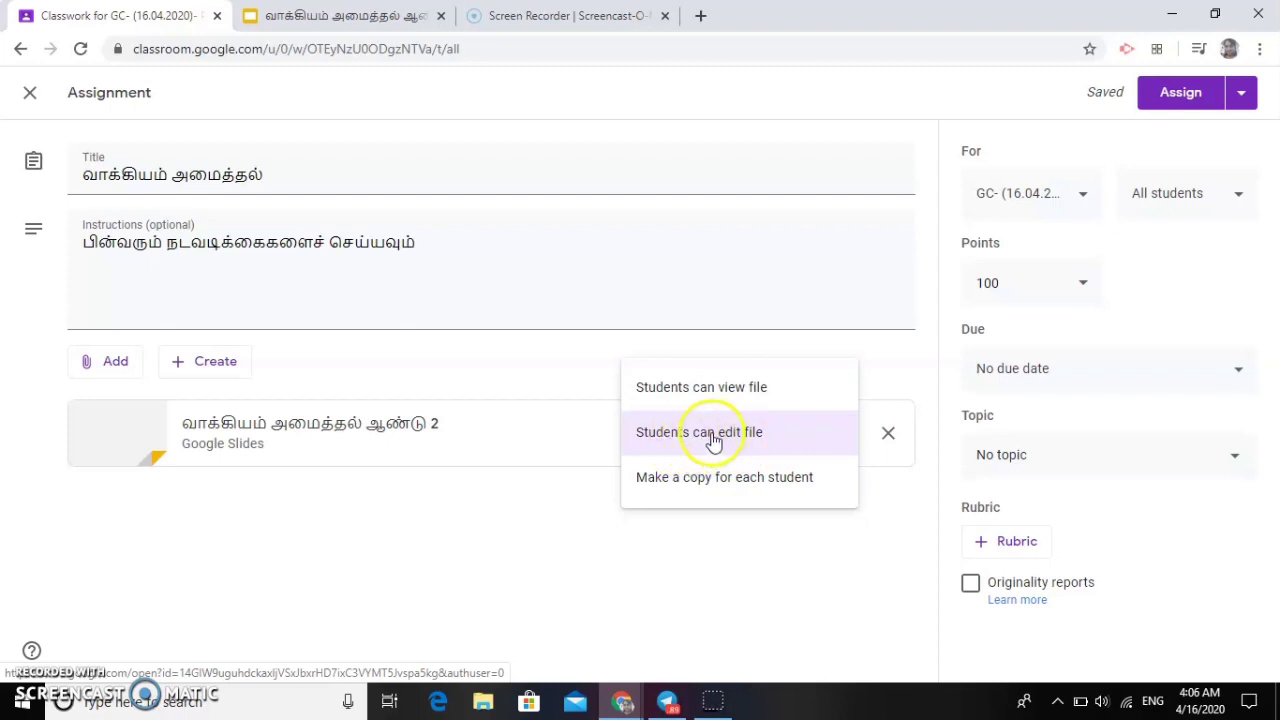
{"action": "left_click", "coordinate": [687, 480]}
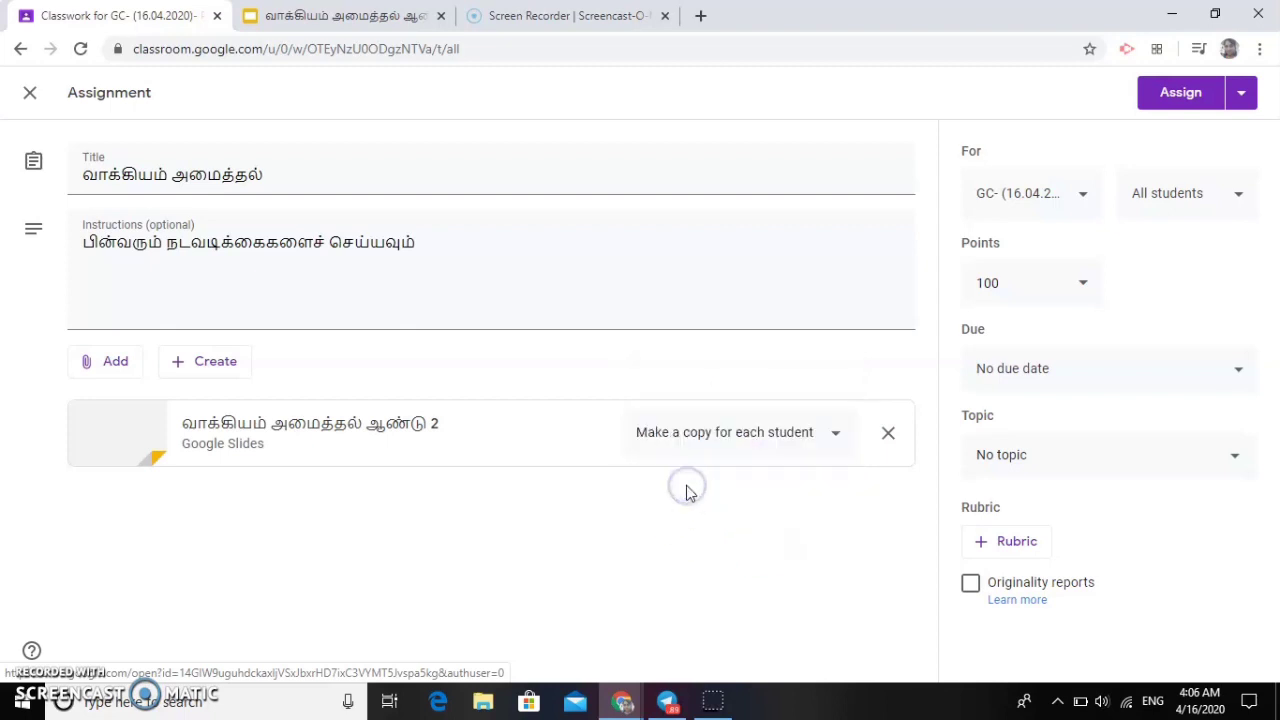
{"action": "left_click", "coordinate": [830, 436]}
{"action": "left_click", "coordinate": [707, 334]}
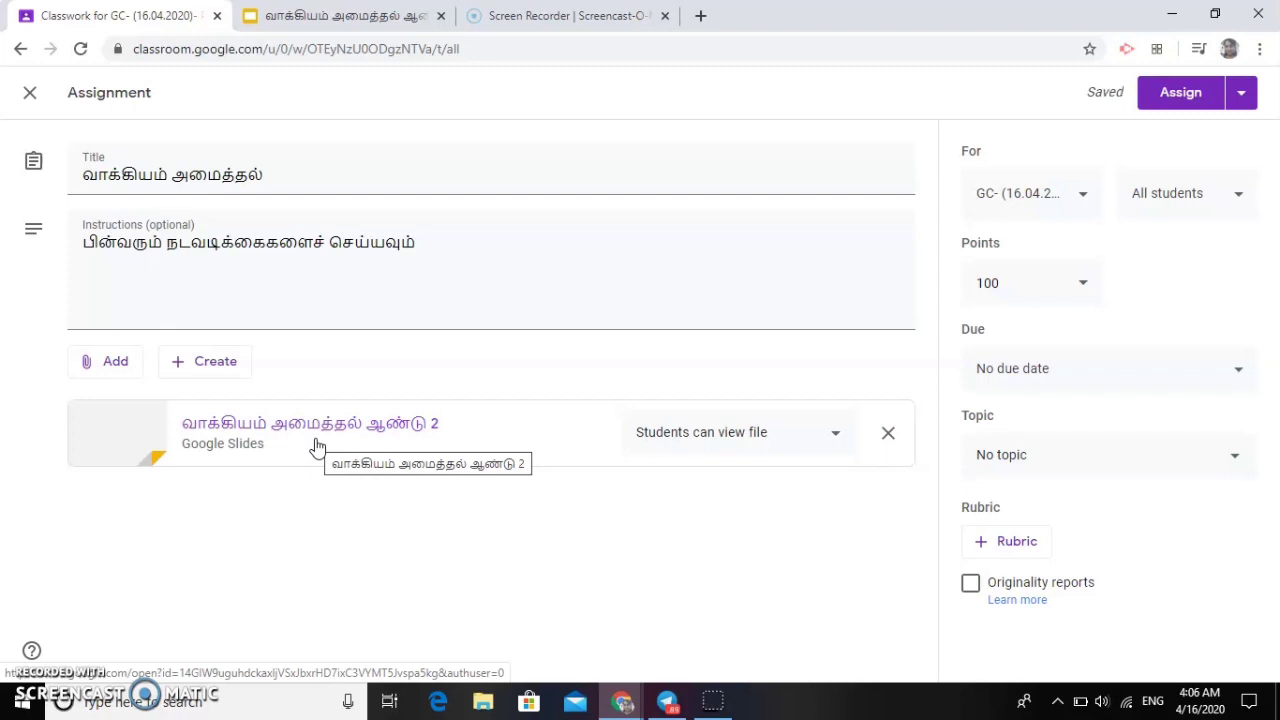
Set the attached "வாக்கியம் அமைத்தல் ஆண்டு 2" Slides file to "Make a copy for each student".
{"action": "left_click", "coordinate": [843, 430]}
{"action": "left_click", "coordinate": [772, 534]}
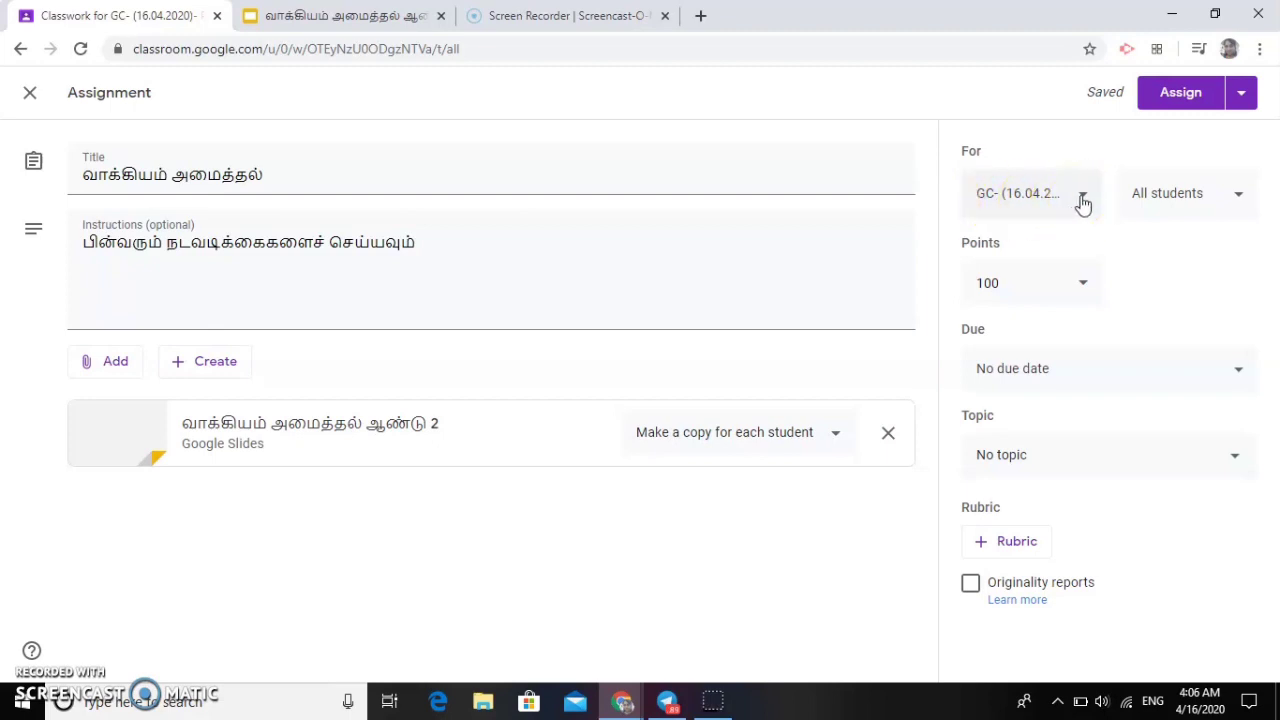
Try limiting the assignment to the first four students in the list, and restore the selection to all students.
{"action": "left_click", "coordinate": [1236, 193]}
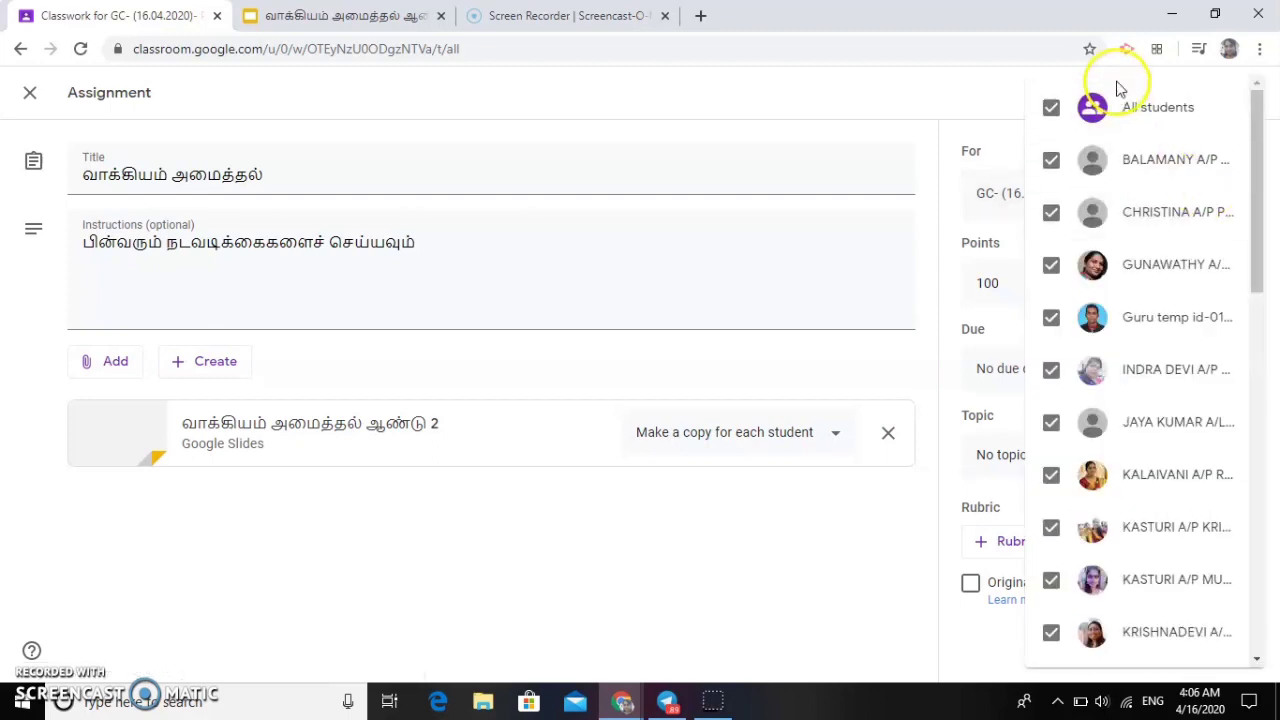
{"action": "scroll", "coordinate": [1108, 366], "scroll_direction": "down", "scroll_amount": 10}
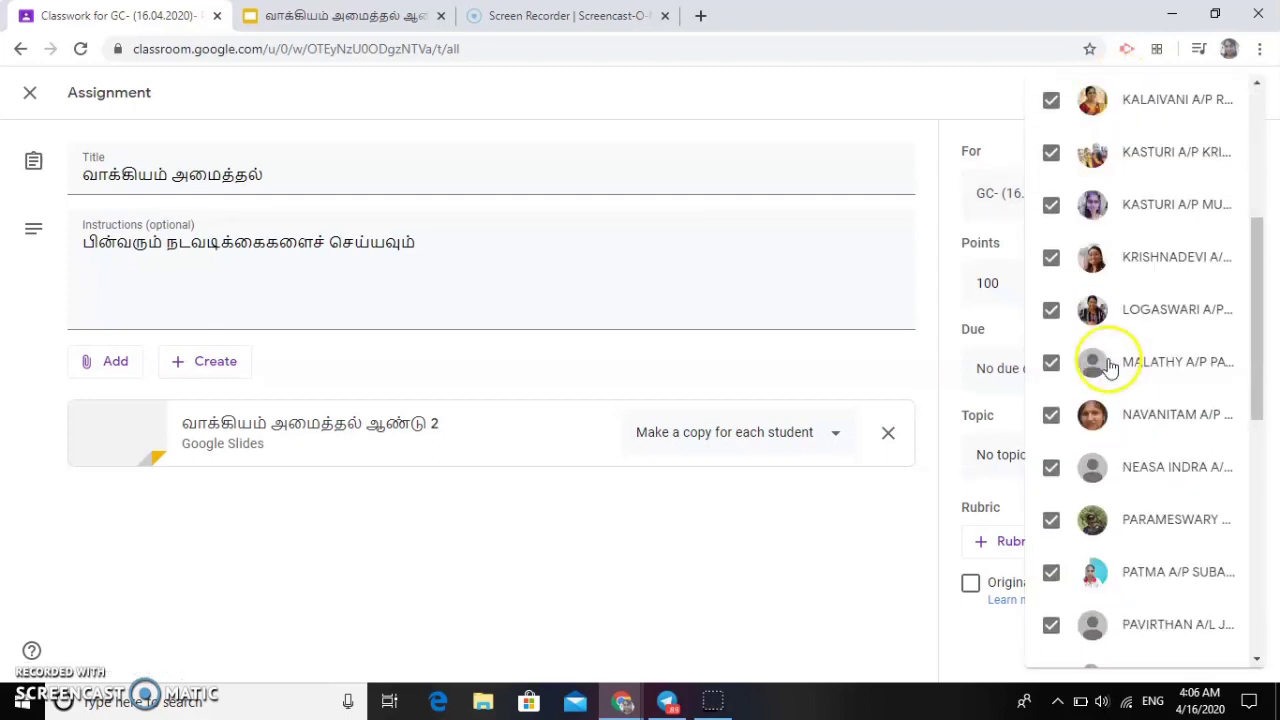
{"action": "scroll", "coordinate": [1126, 437], "scroll_direction": "up", "scroll_amount": 10}
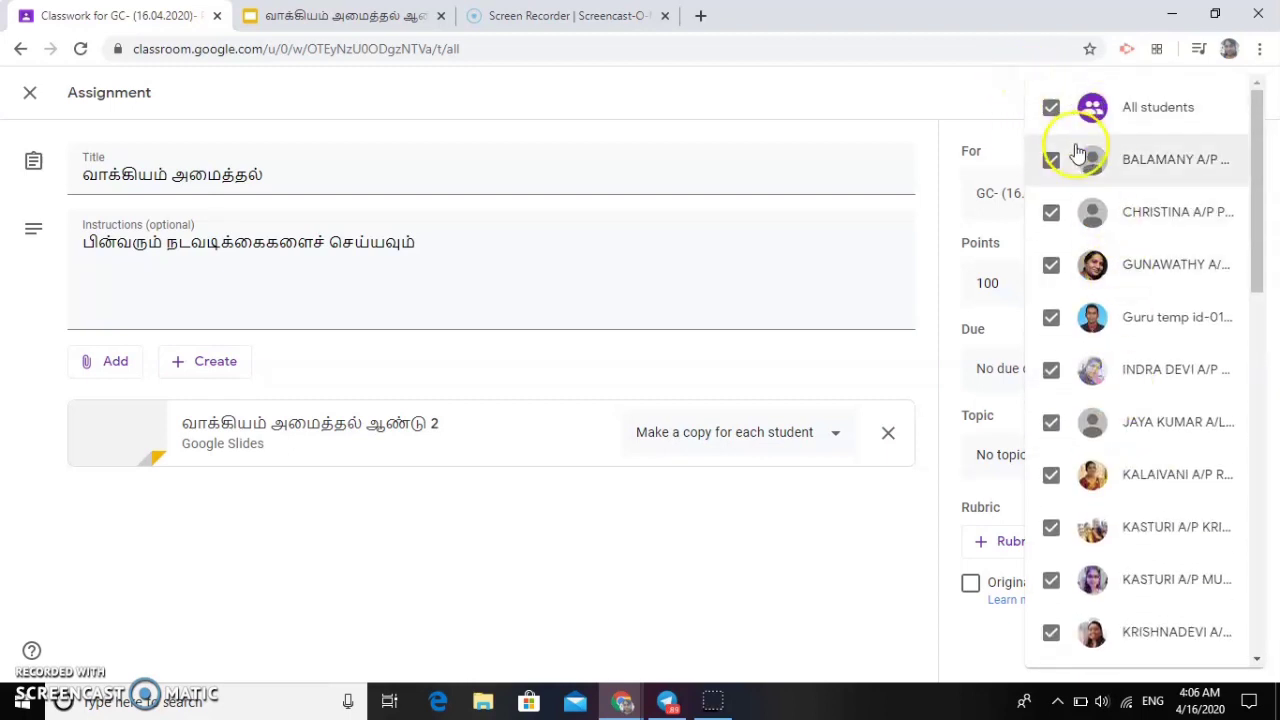
{"action": "left_click", "coordinate": [1051, 110]}
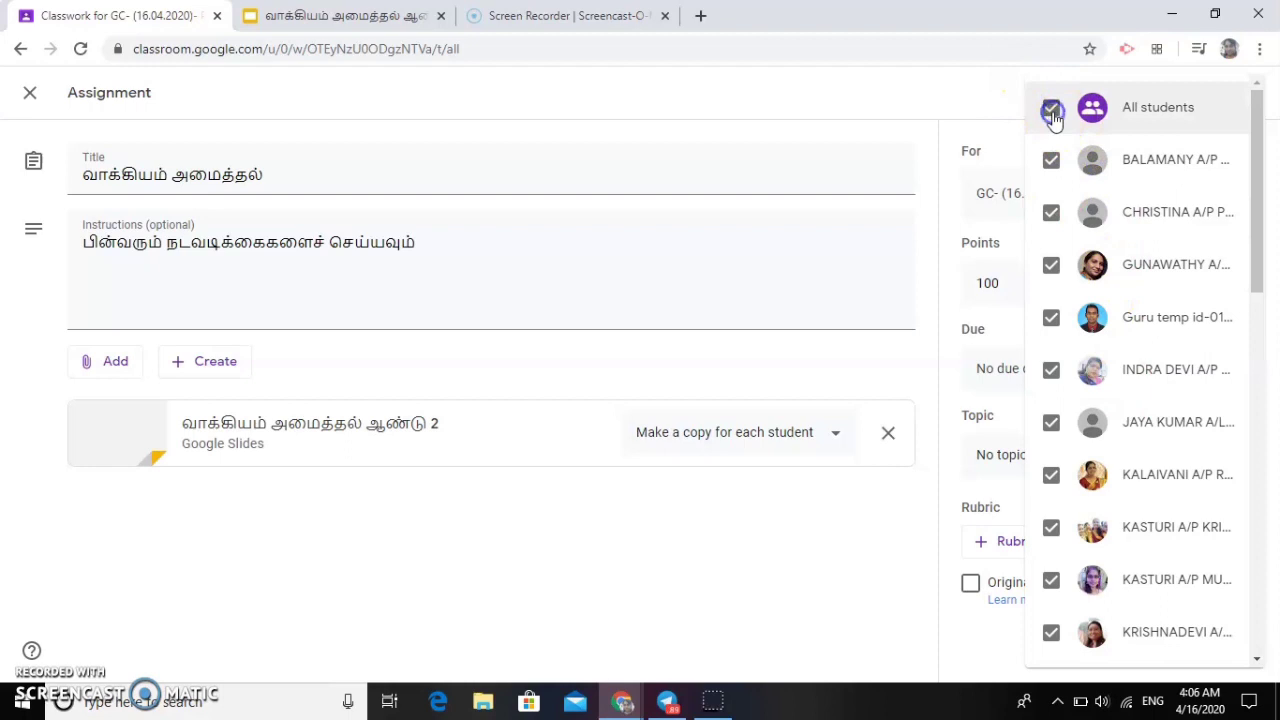
{"action": "left_click", "coordinate": [1051, 163]}
{"action": "left_click", "coordinate": [1051, 213]}
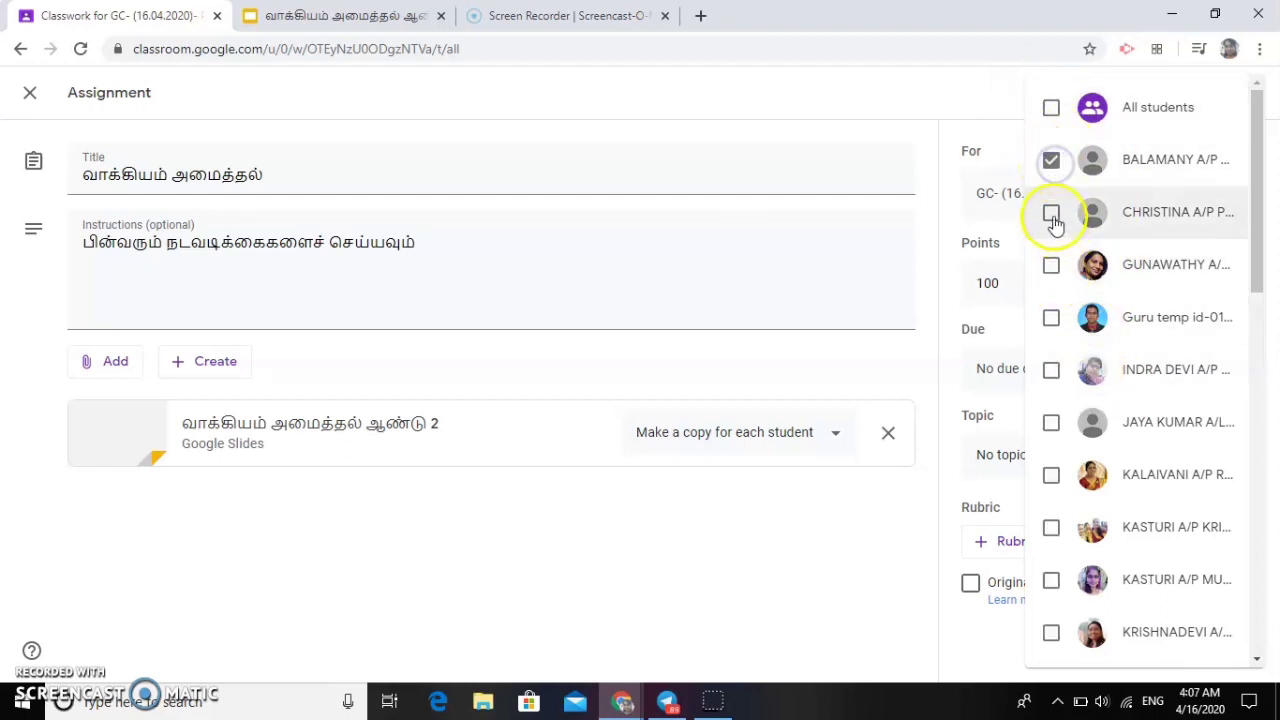
{"action": "left_click", "coordinate": [1051, 265]}
{"action": "left_click", "coordinate": [1051, 318]}
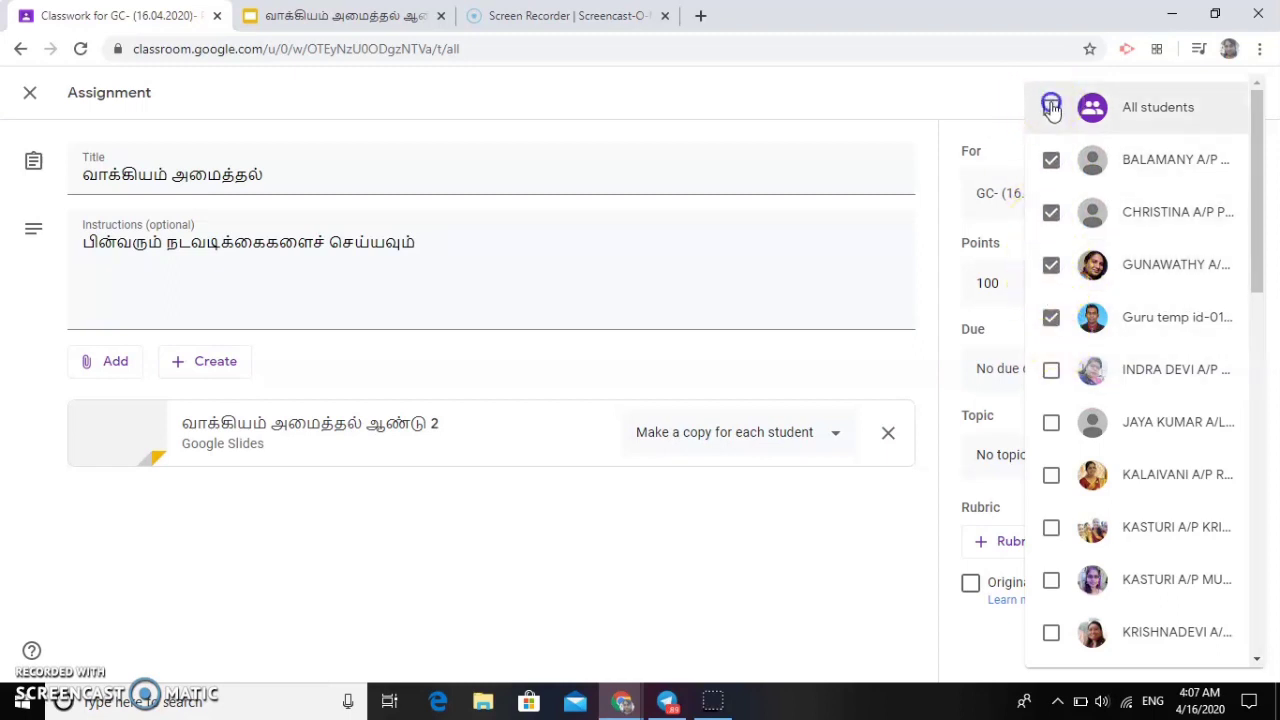
{"action": "left_click", "coordinate": [1051, 107]}
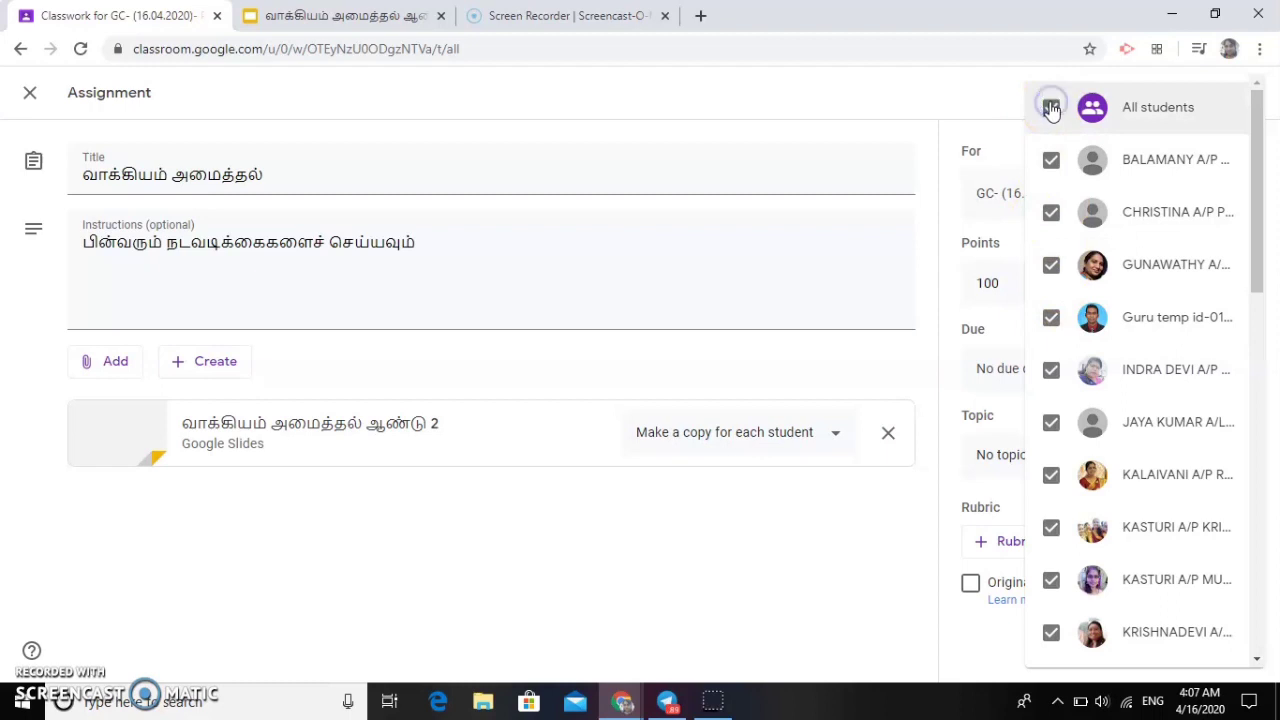
{"action": "left_click", "coordinate": [1005, 128]}
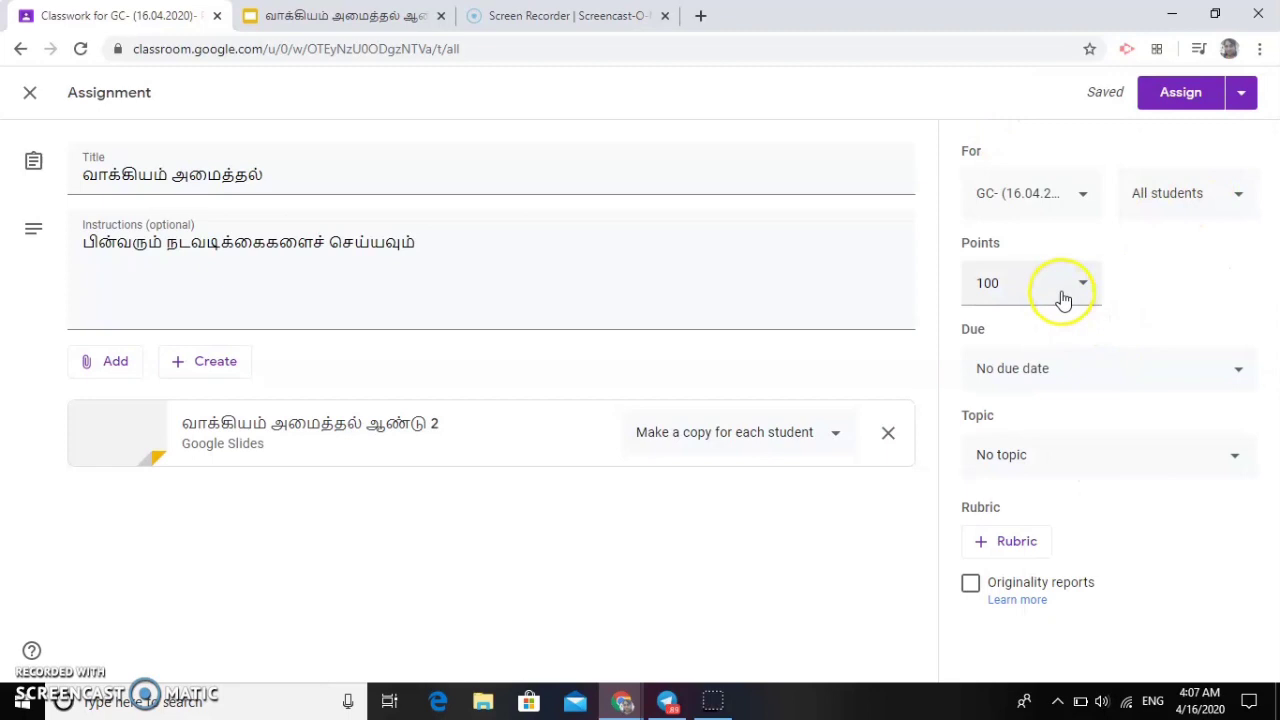
Set the assignment's points to 50.
{"action": "left_click", "coordinate": [1029, 281]}
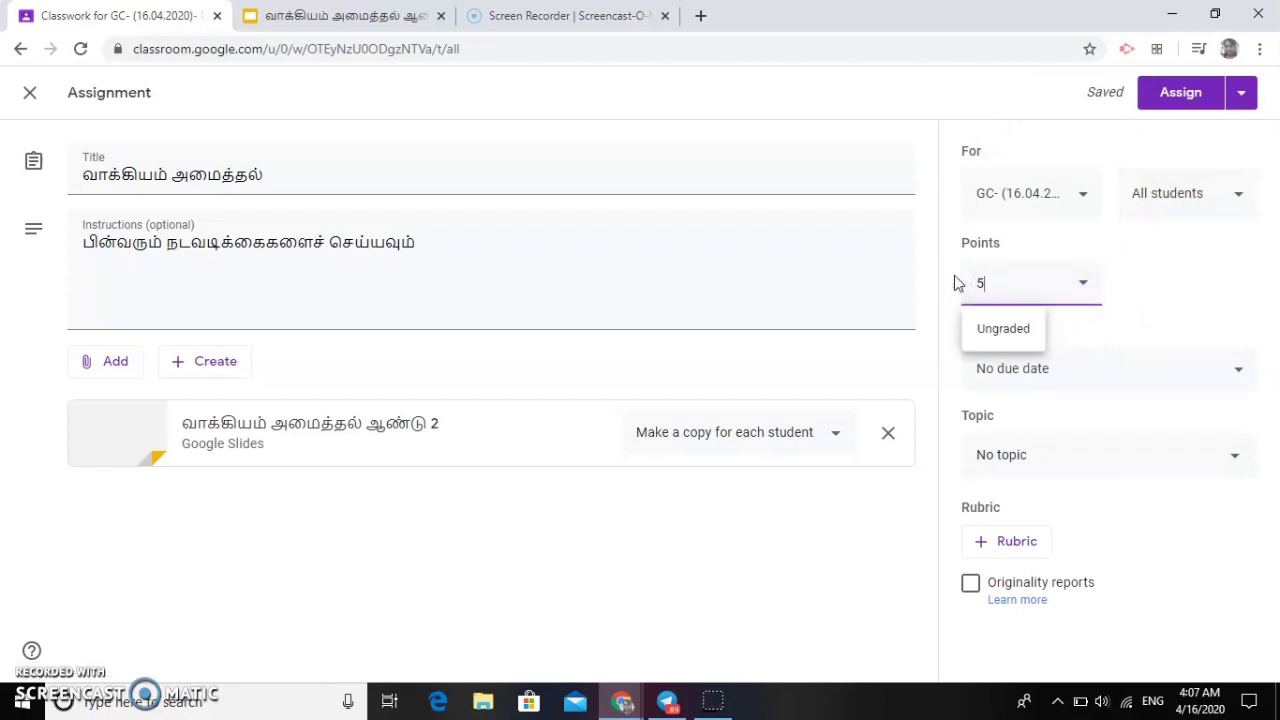
{"action": "type", "text": "50"}
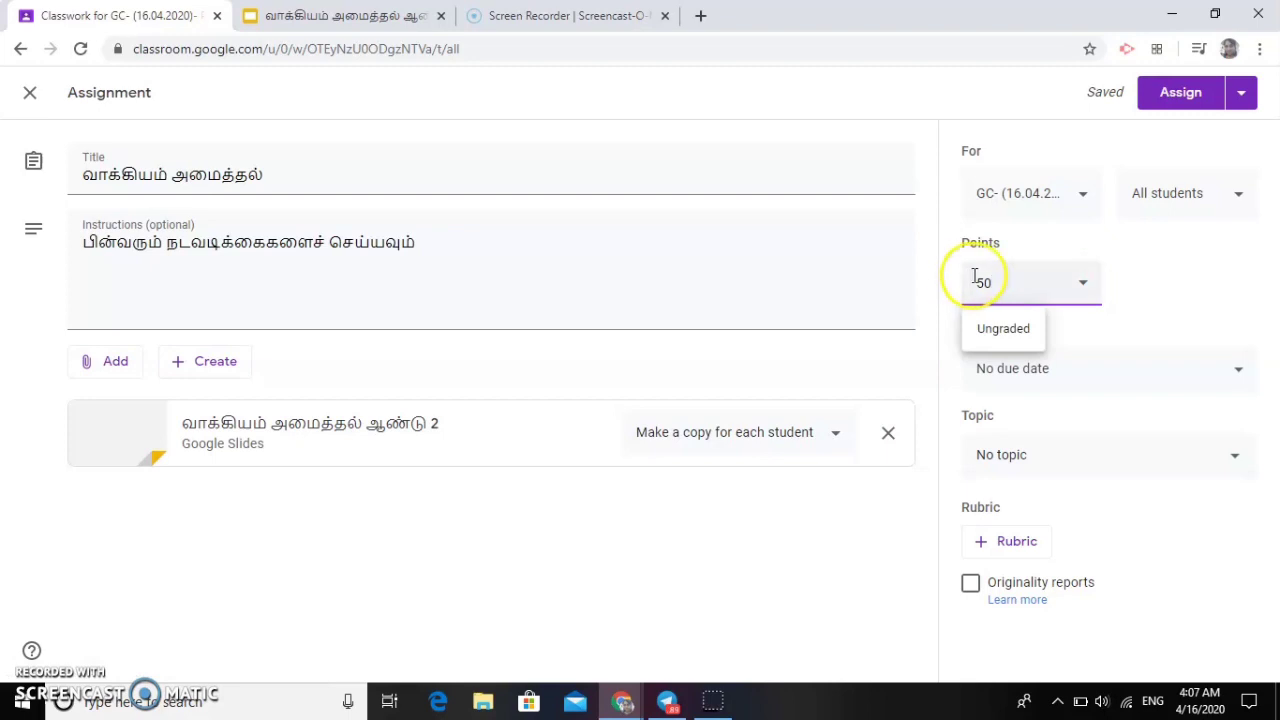
{"action": "left_click", "coordinate": [1189, 293]}
Set the assignment's due date to Apr 24, 2020, without a due time.
{"action": "left_click", "coordinate": [1200, 366]}
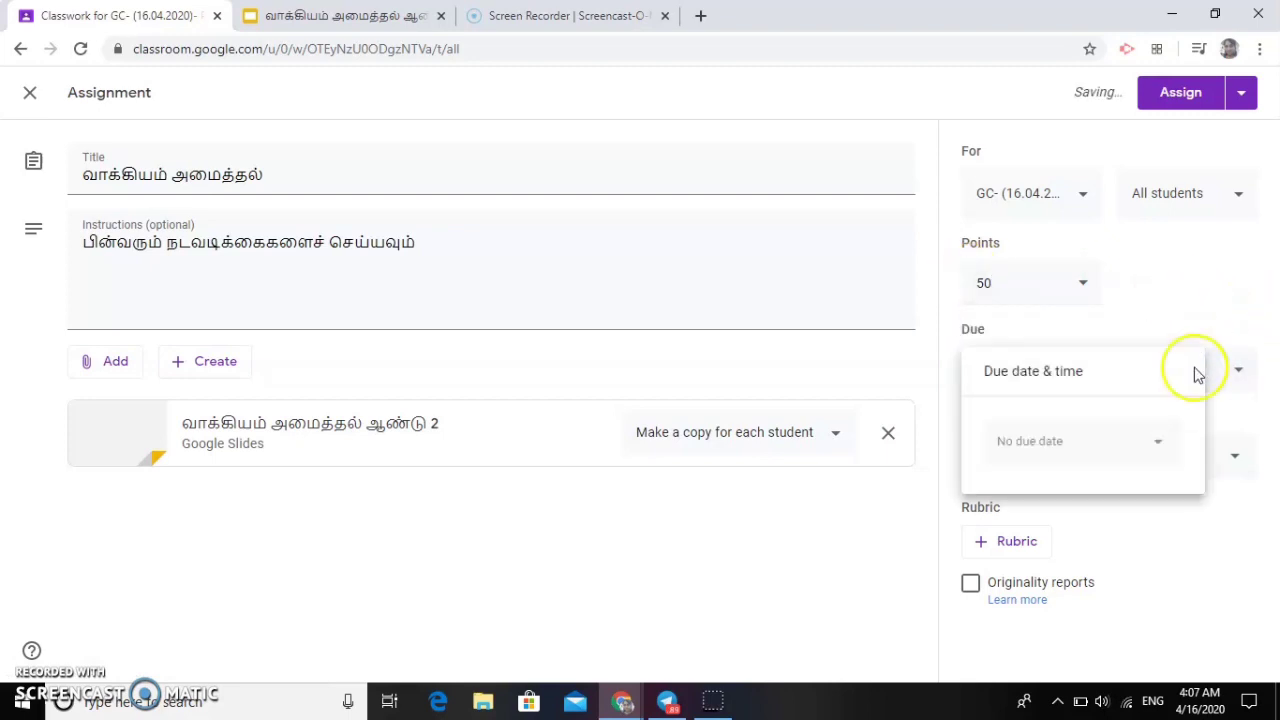
{"action": "left_click", "coordinate": [1160, 447]}
{"action": "left_click", "coordinate": [1147, 591]}
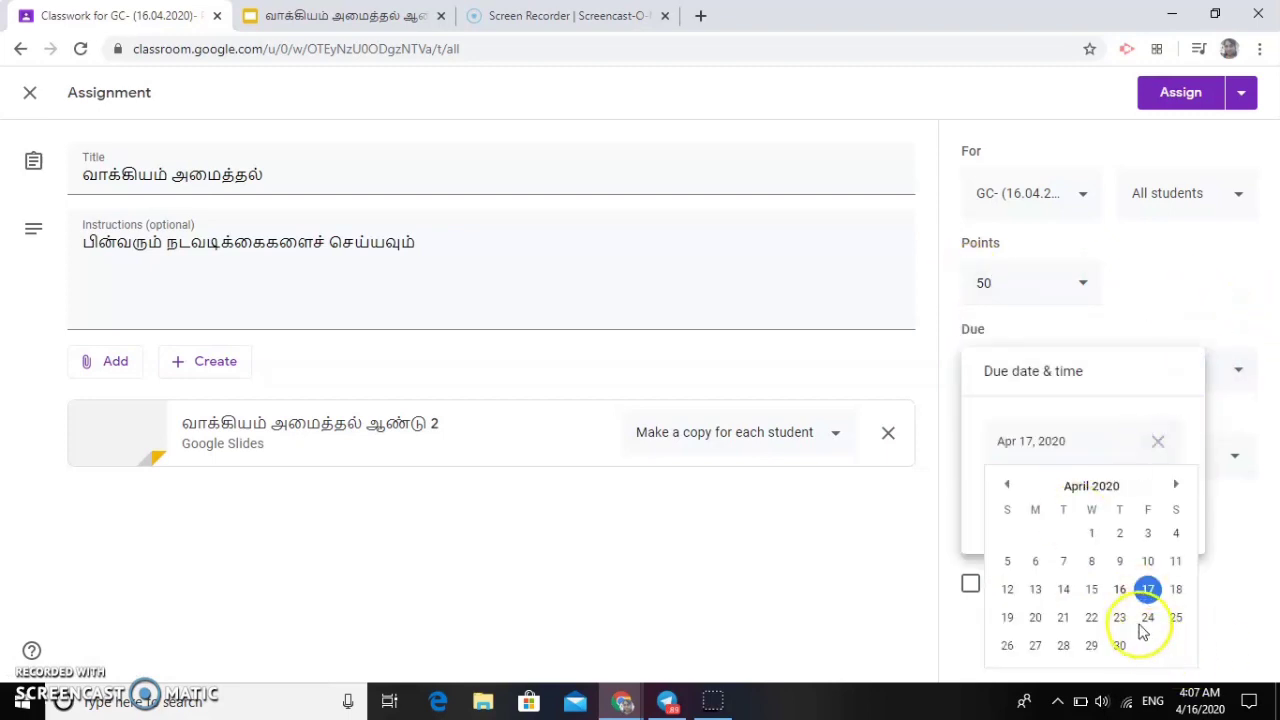
{"action": "left_click", "coordinate": [1145, 617]}
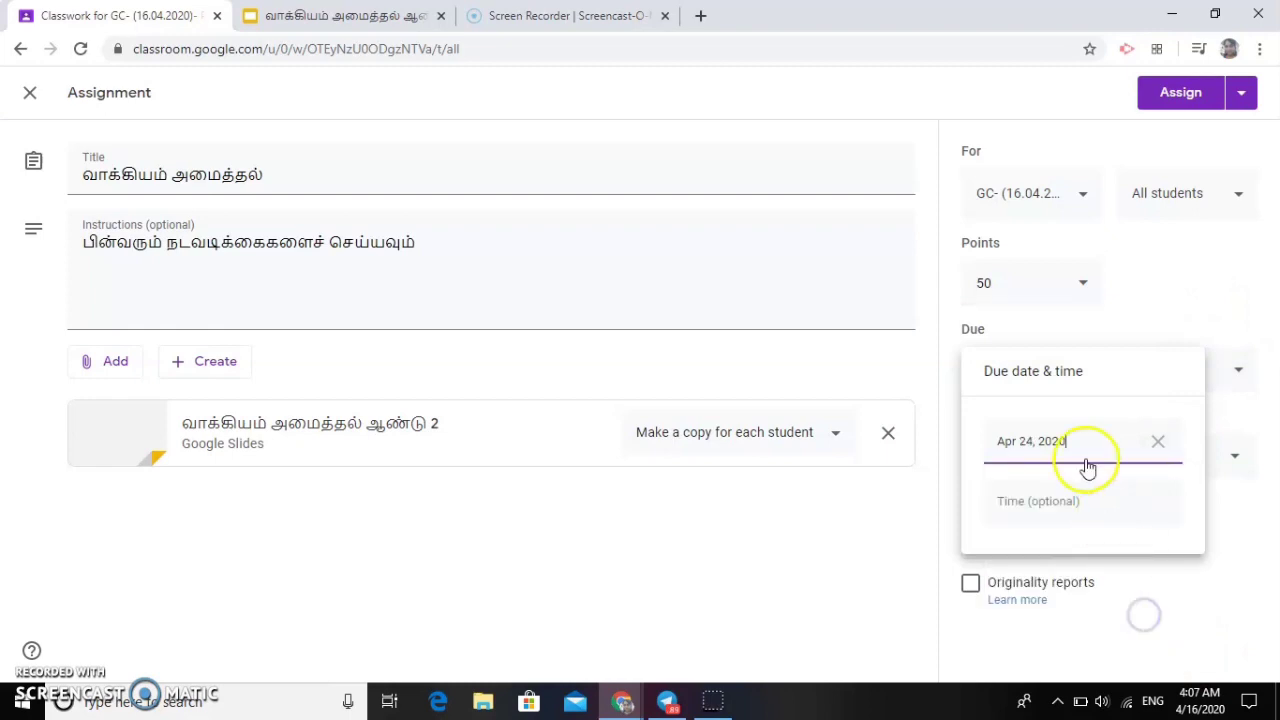
{"action": "left_click", "coordinate": [1163, 375]}
{"action": "left_click", "coordinate": [1230, 414]}
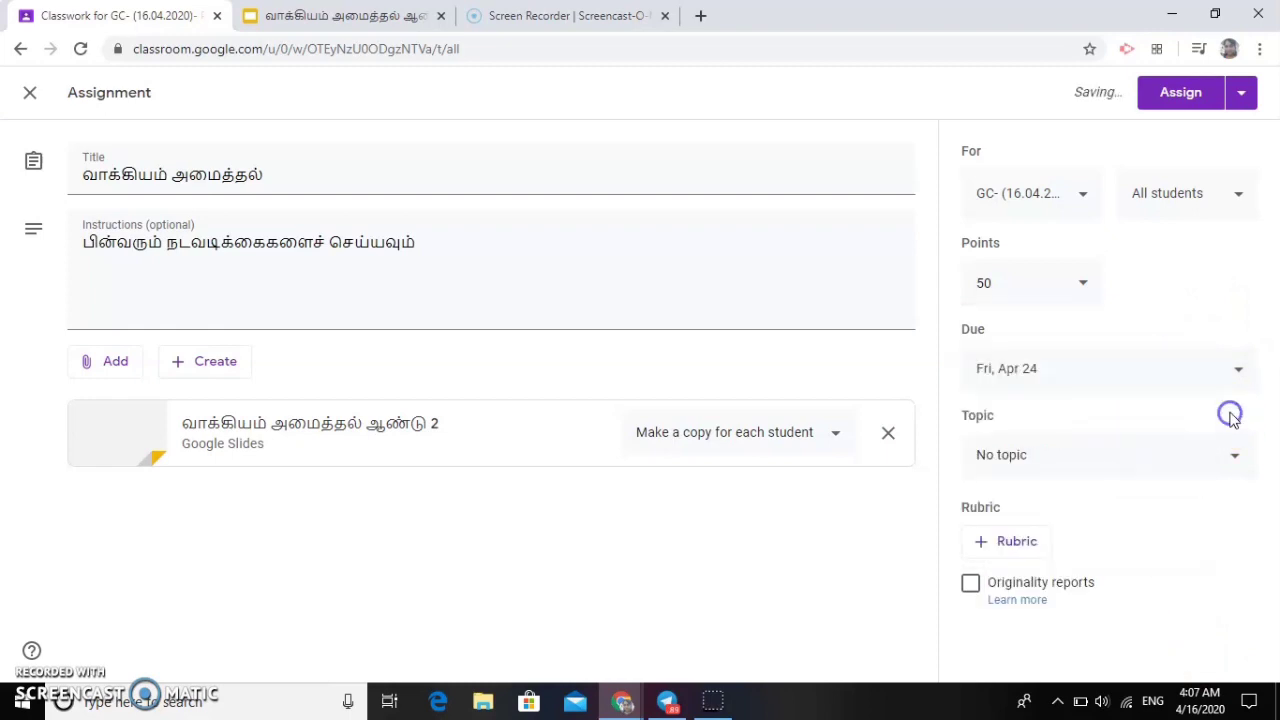
Set the assignment's topic to "தமிழ்மொழி".
{"action": "left_click", "coordinate": [1070, 459]}
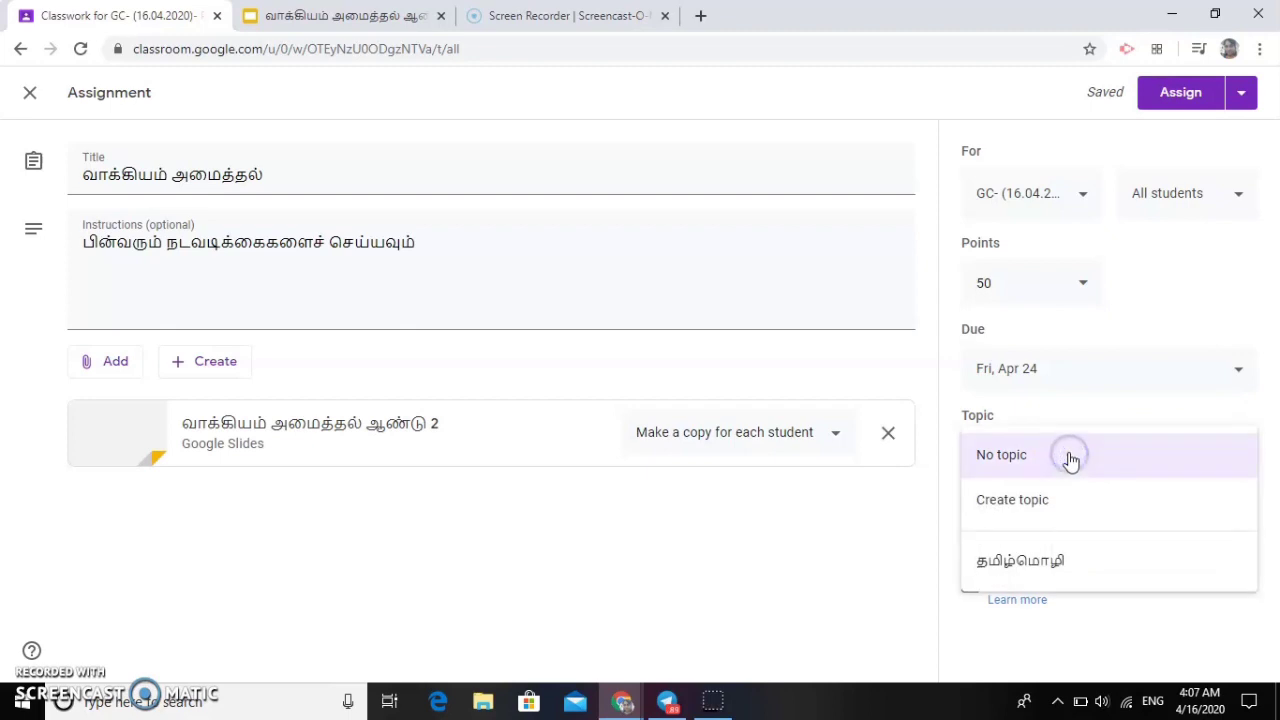
{"action": "left_click", "coordinate": [1070, 559]}
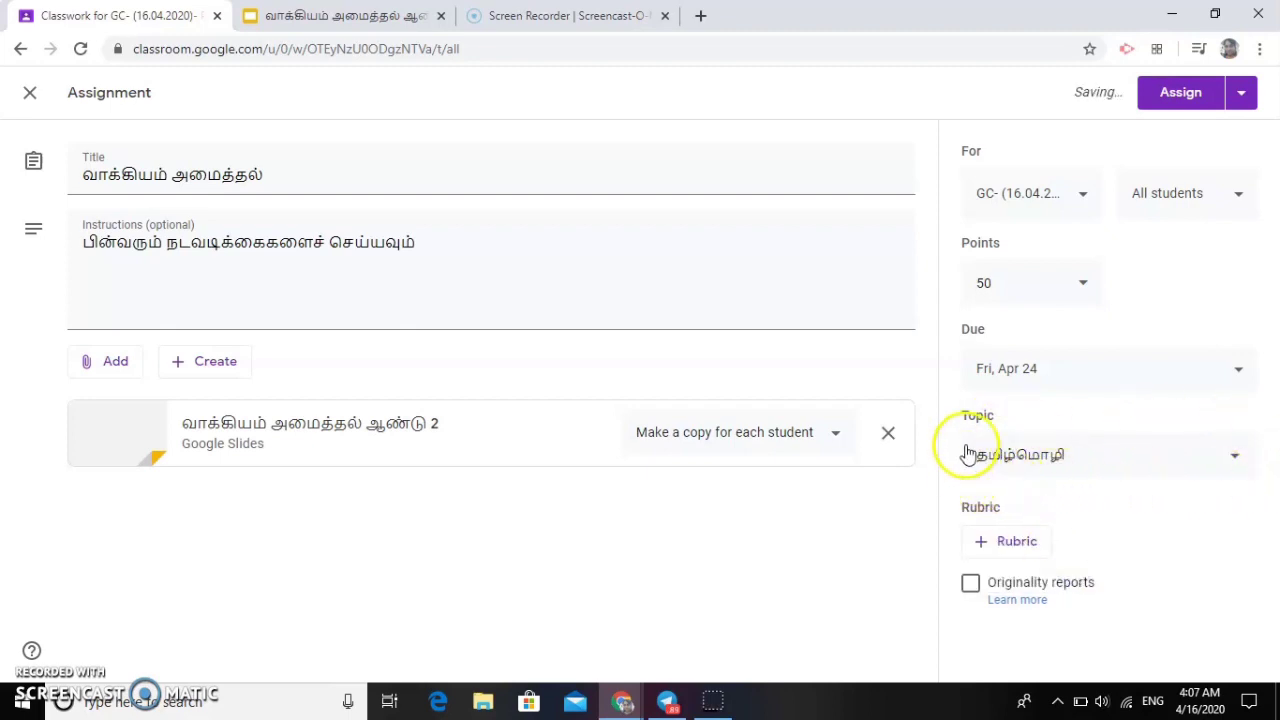
{"action": "left_click", "coordinate": [1205, 457]}
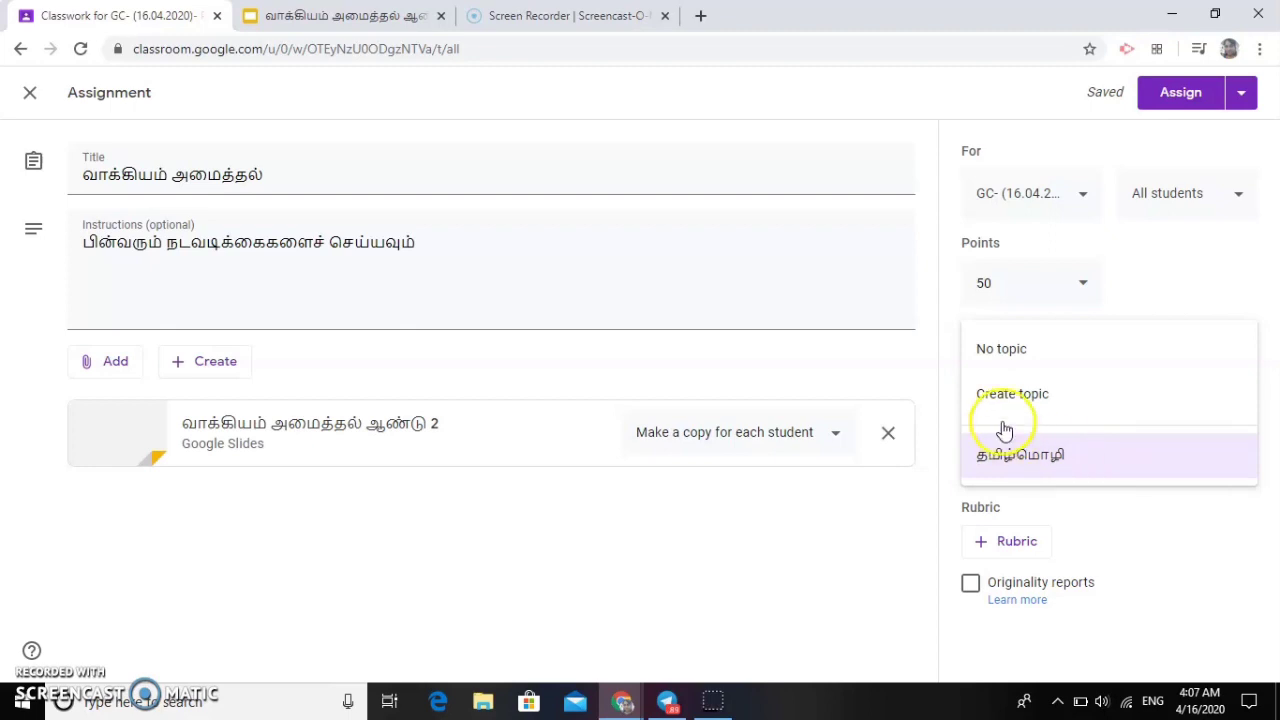
{"action": "left_click", "coordinate": [1014, 352]}
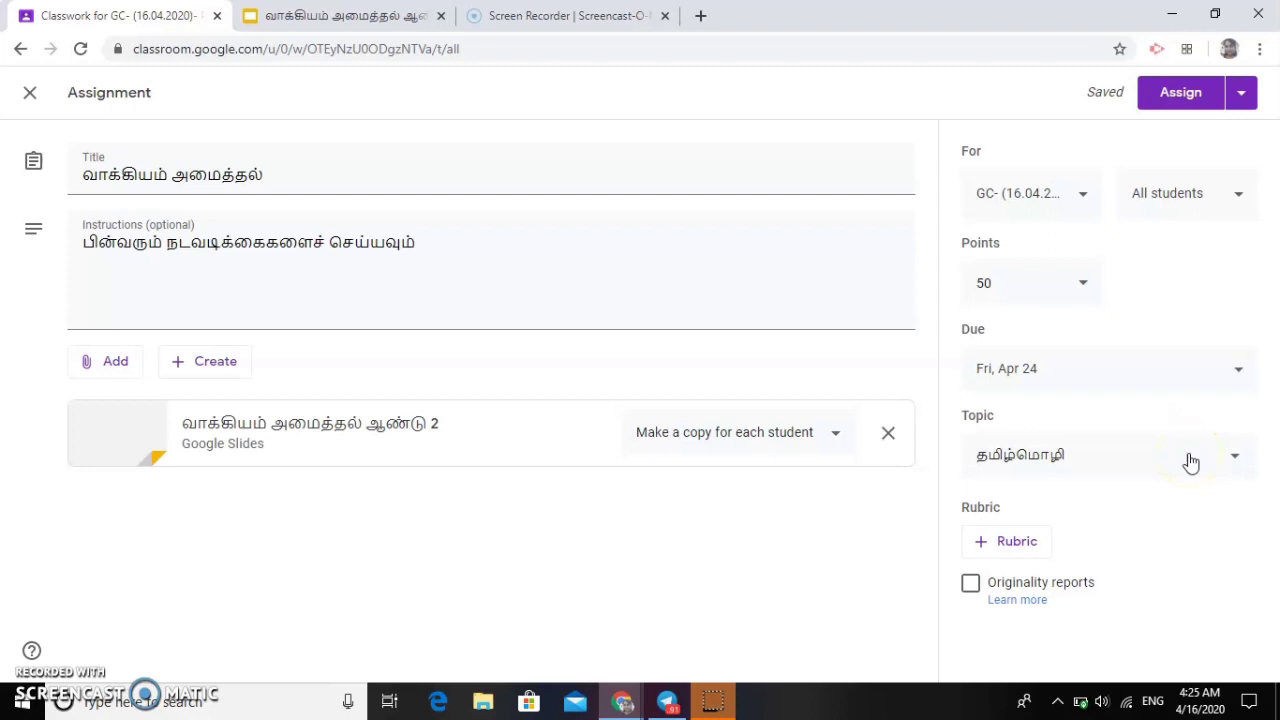
Assign the "வாக்கியம் அமைத்தல்" assignment to the class and confirm the posting.
{"action": "left_click", "coordinate": [1027, 548]}
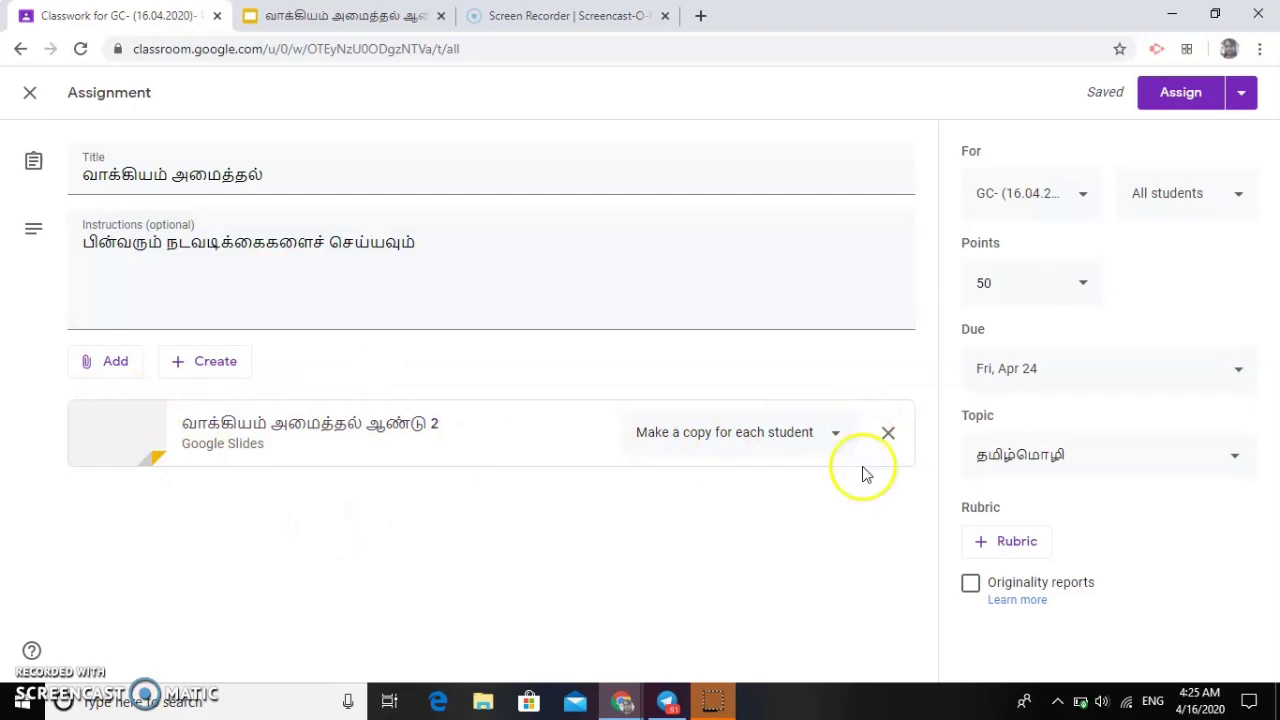
{"action": "left_click", "coordinate": [1170, 100]}
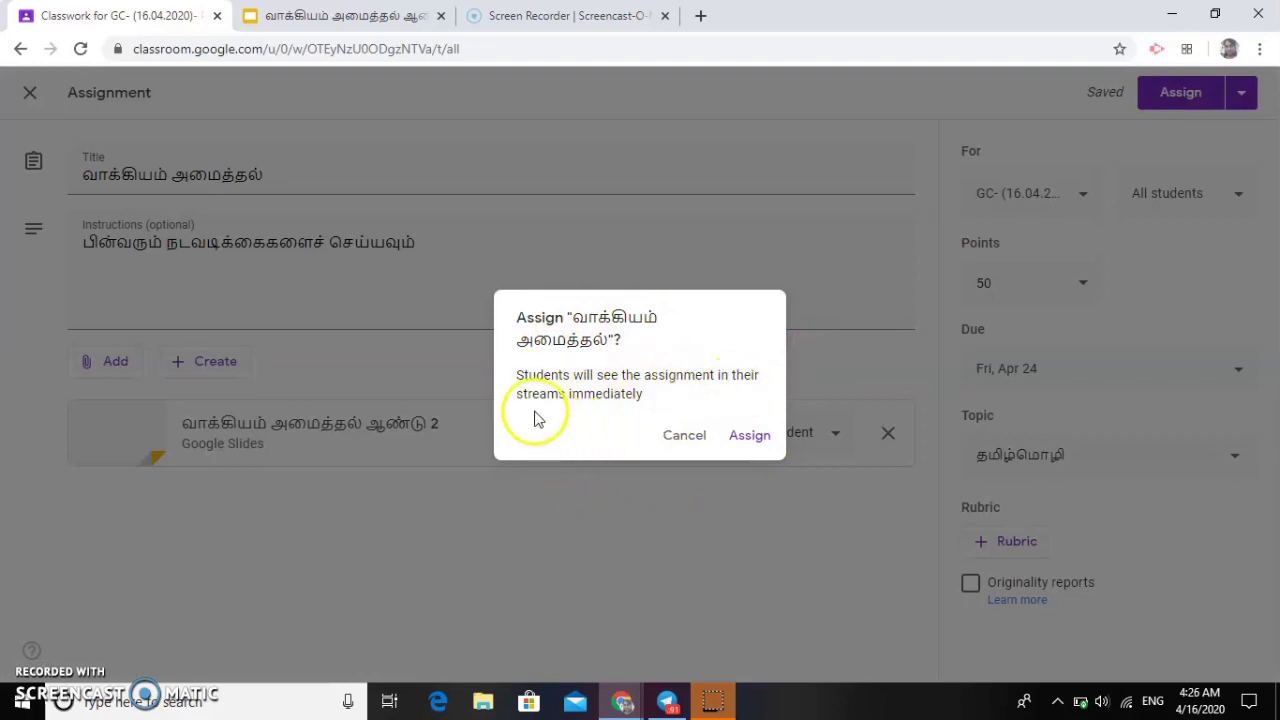
{"action": "left_click", "coordinate": [745, 440]}
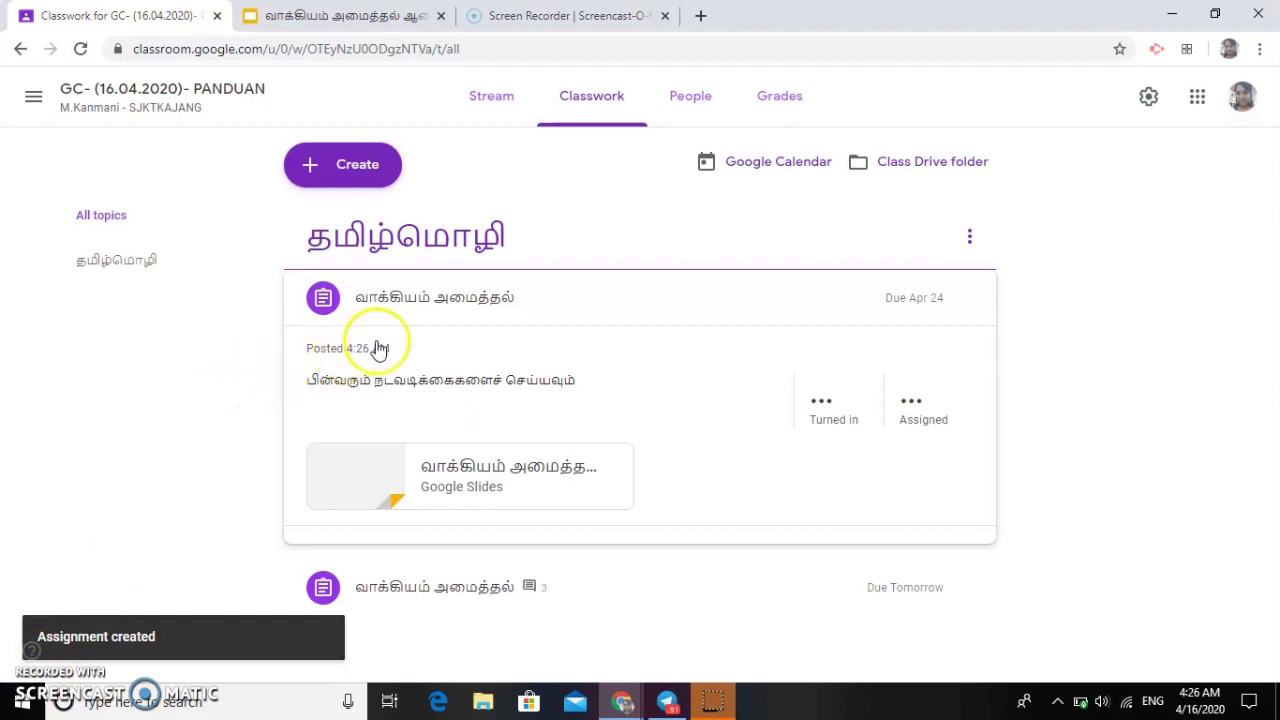
Open the newly posted assignment from the class stream and examine its student work list and instructions.
{"action": "left_click", "coordinate": [492, 97]}
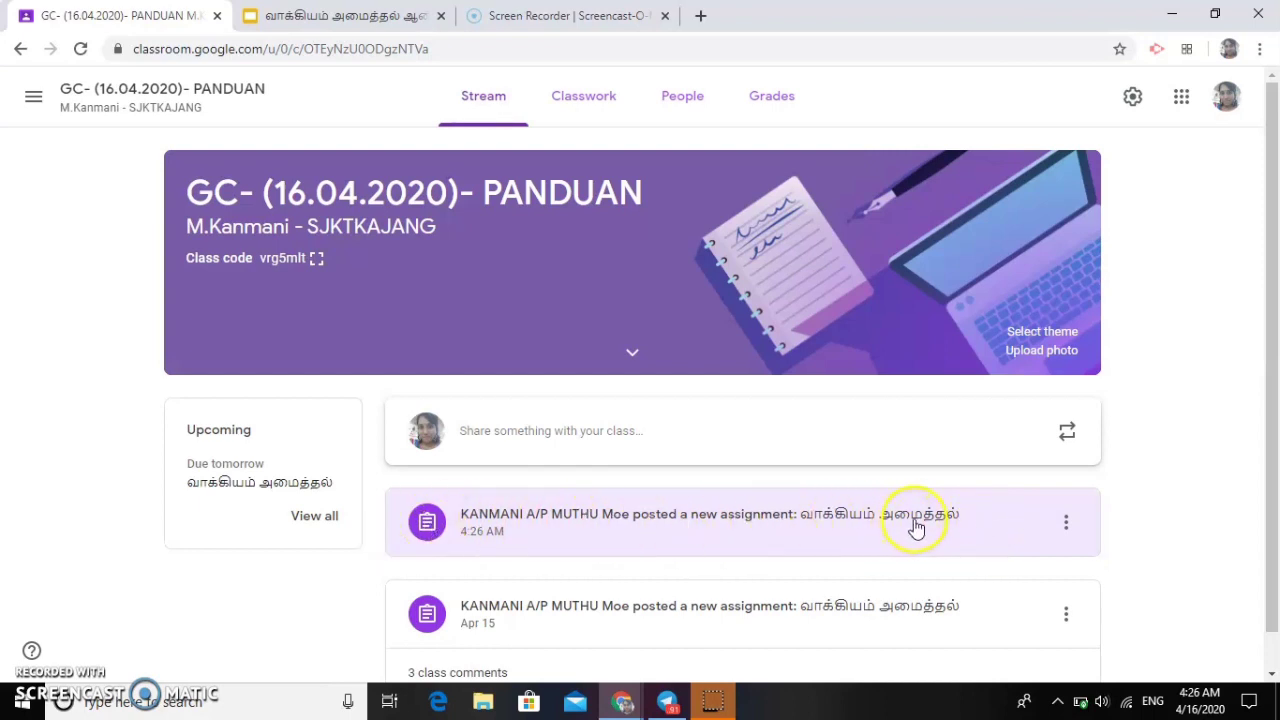
{"action": "left_click", "coordinate": [887, 513]}
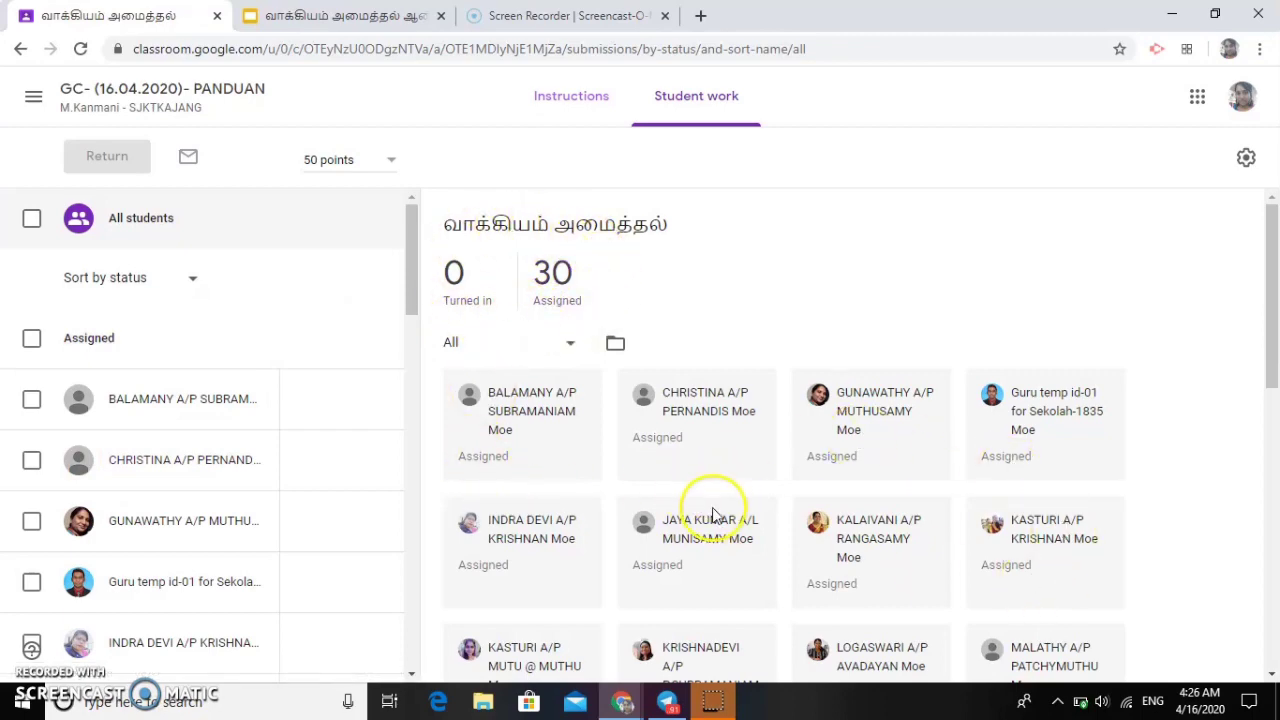
{"action": "scroll", "coordinate": [713, 518], "scroll_direction": "down", "scroll_amount": 2}
{"action": "scroll", "coordinate": [713, 518], "scroll_direction": "down", "scroll_amount": 6}
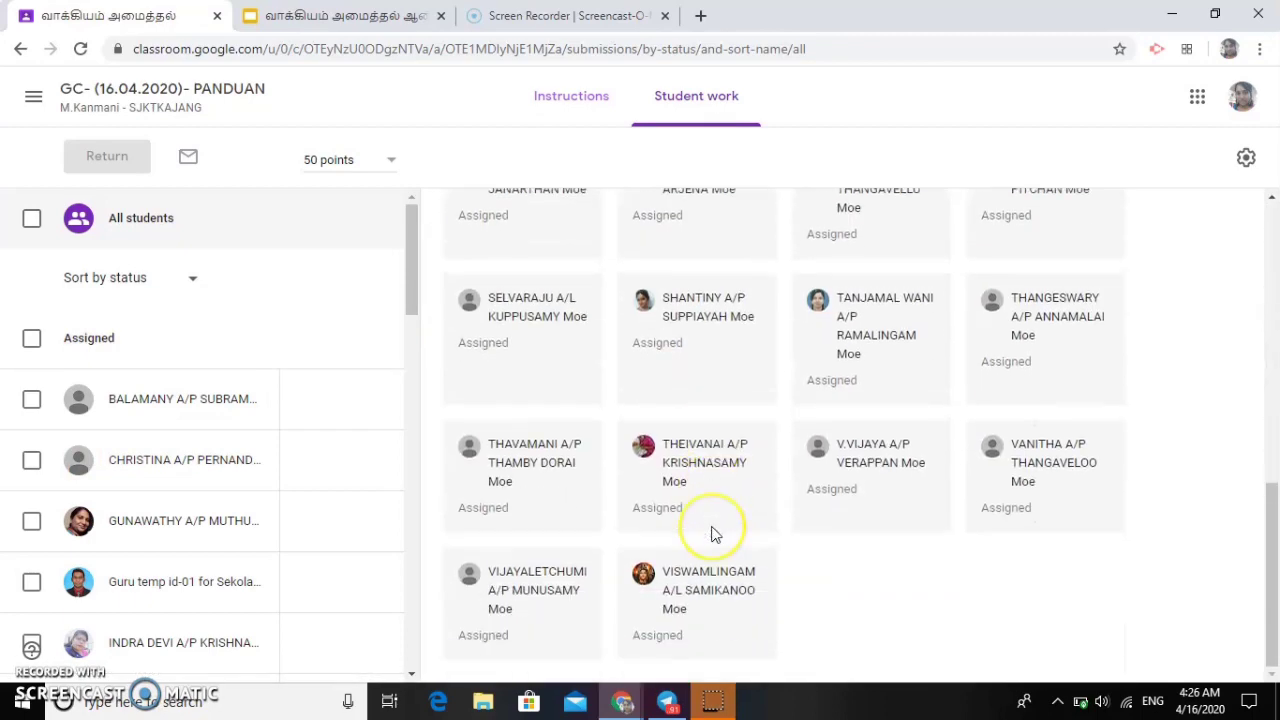
{"action": "scroll", "coordinate": [713, 530], "scroll_direction": "up", "scroll_amount": 5}
{"action": "scroll", "coordinate": [713, 535], "scroll_direction": "up", "scroll_amount": 3}
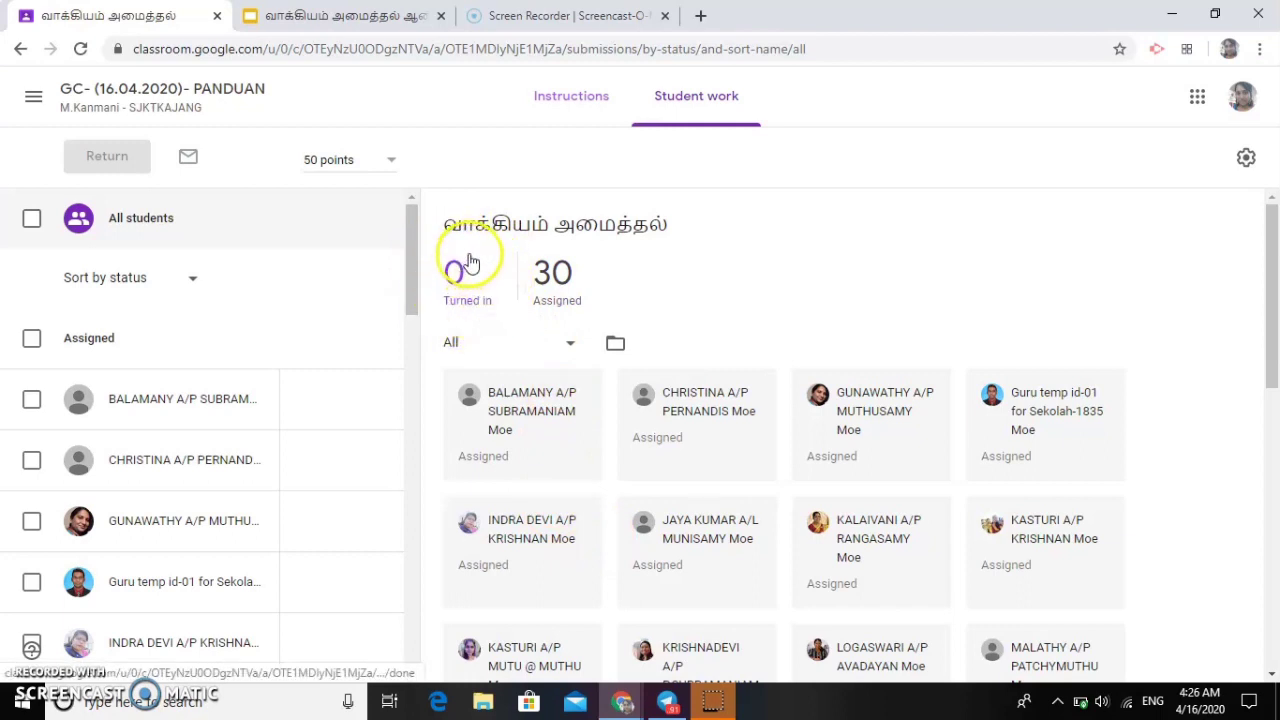
{"action": "left_click", "coordinate": [548, 92]}
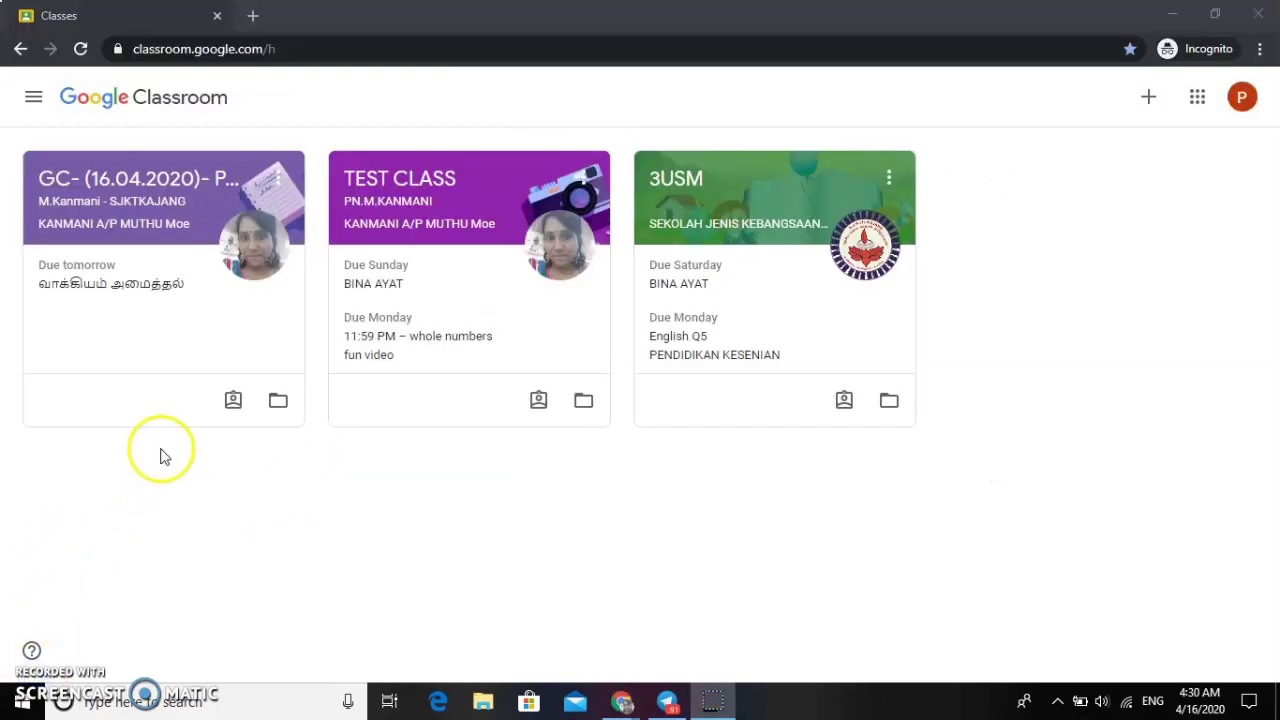
In the student's account, open the "GC- (16.04.2020)- PANDUAN" class, its newest "வாக்கியம் அமைத்தல்" assignment and the student's Google Slides copy.
{"action": "left_click", "coordinate": [198, 347]}
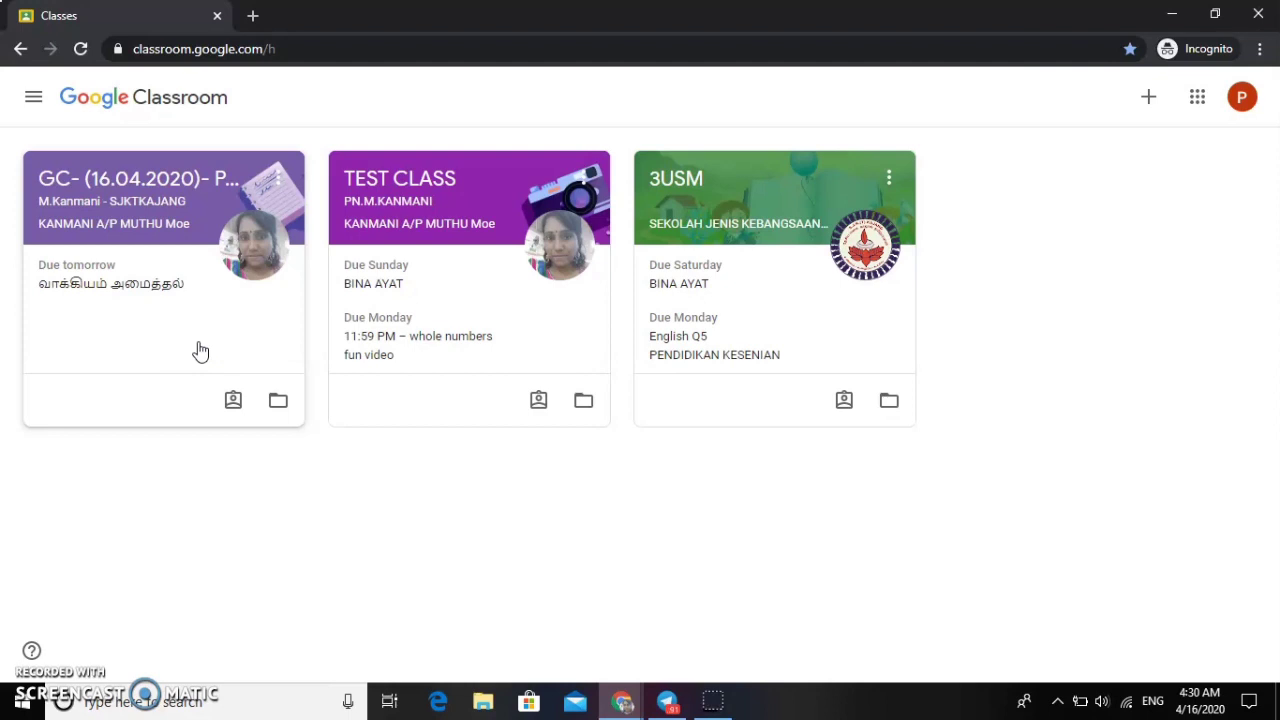
{"action": "left_click", "coordinate": [148, 268]}
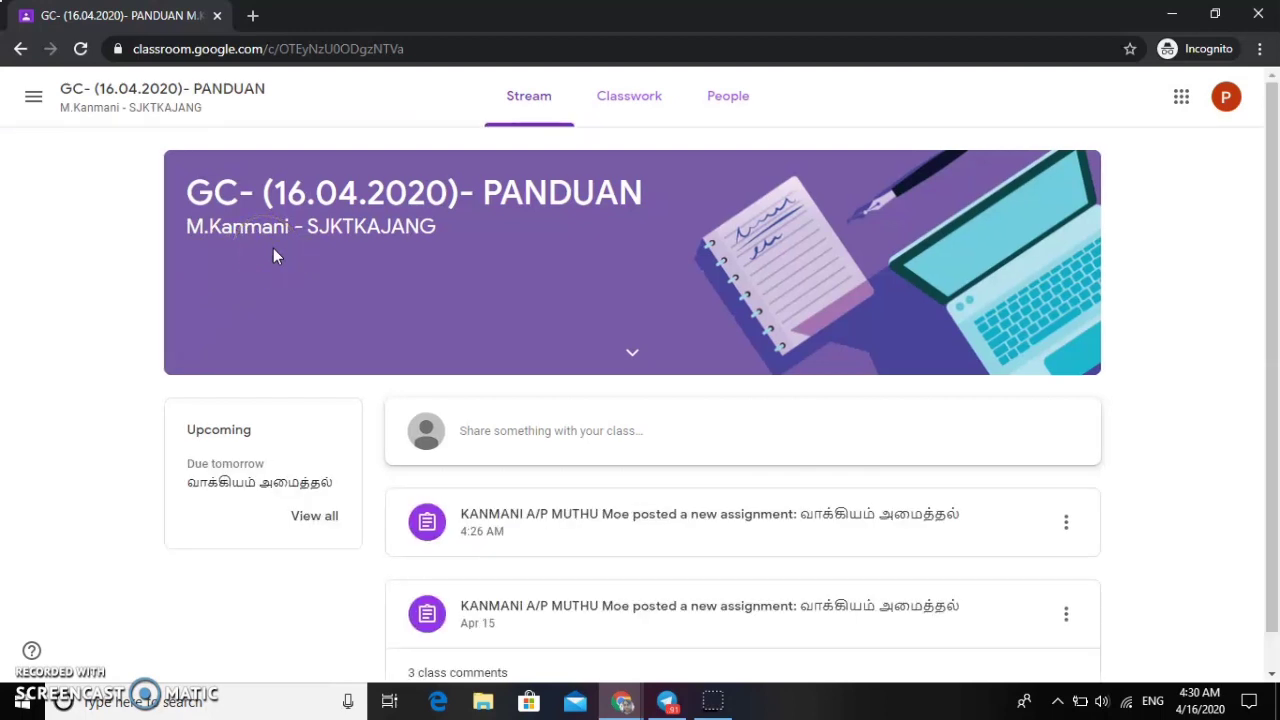
{"action": "left_click", "coordinate": [658, 530]}
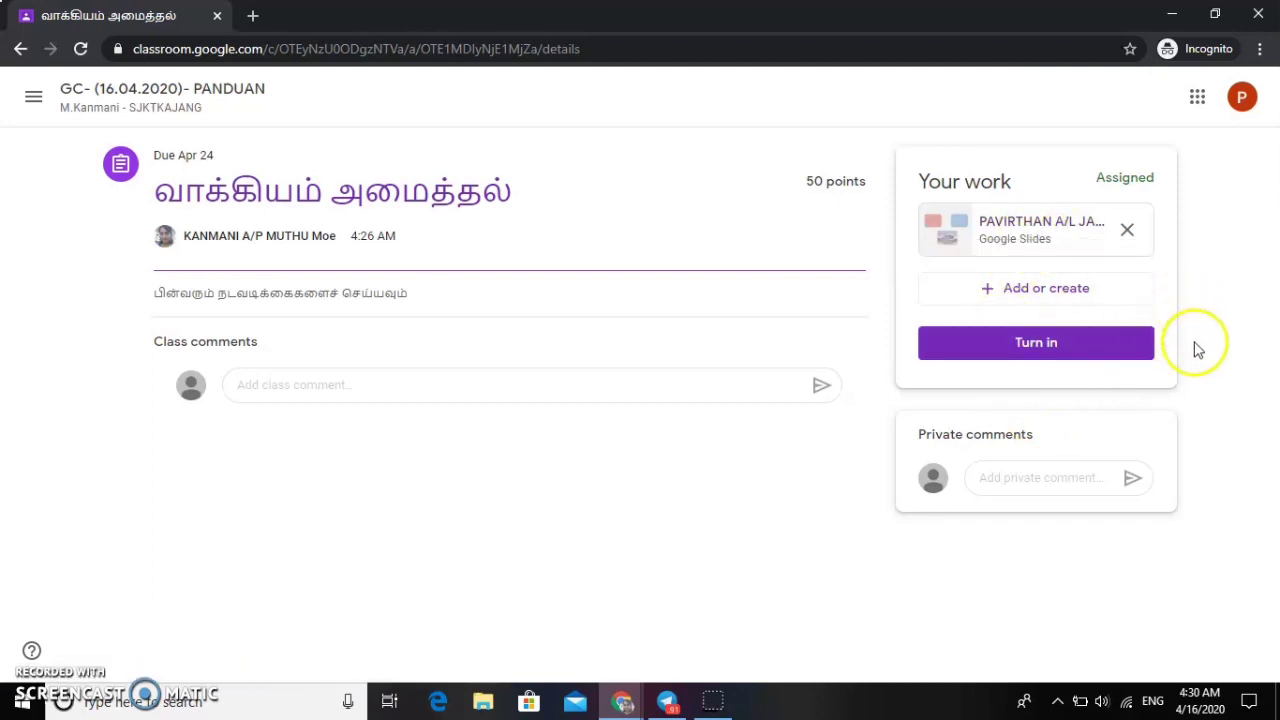
{"action": "left_click", "coordinate": [1028, 218]}
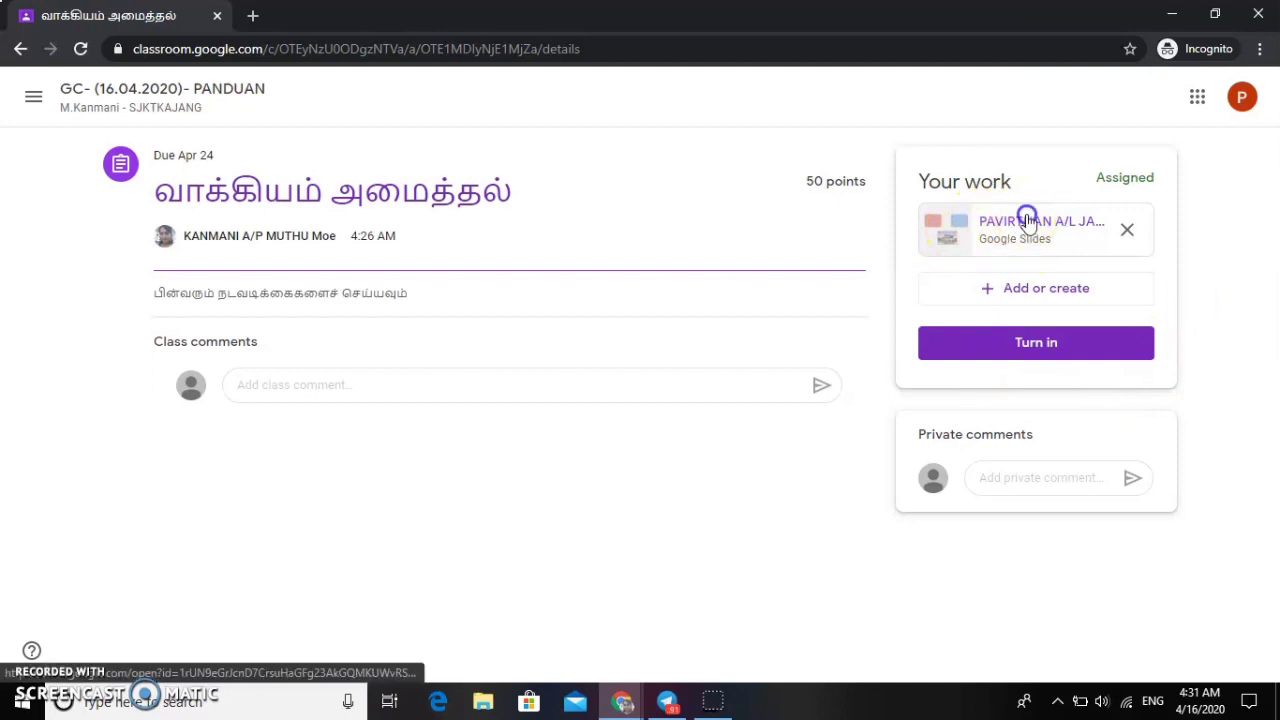